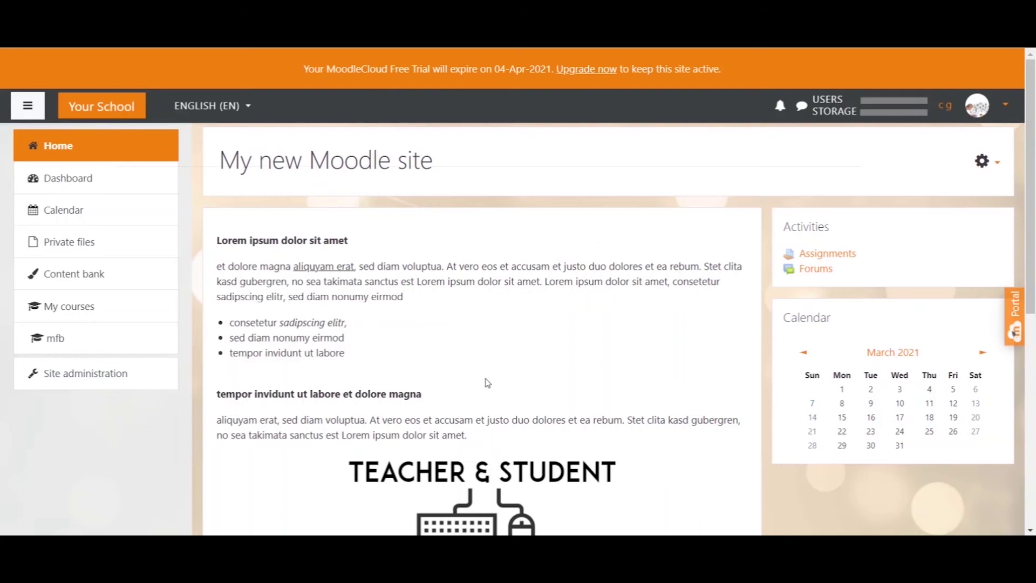
Switch from the Moodle site to the blank Book1 Excel workbook
left_click(418, 539)
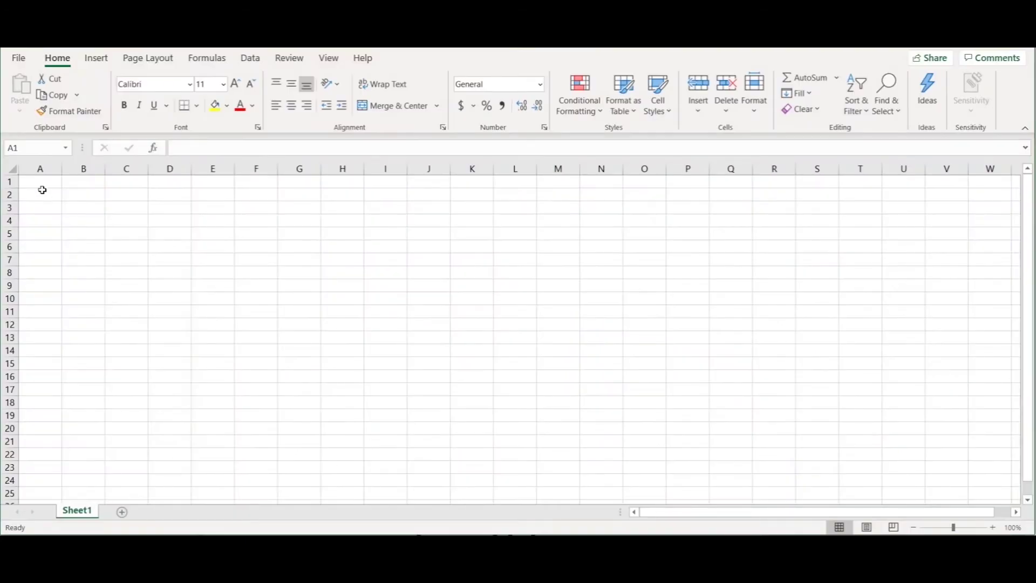
Type the headers username, firstname, lastname and email into A1 through D1, ending on A2
left_click(42, 183)
left_click_drag(41, 183, 155, 182)
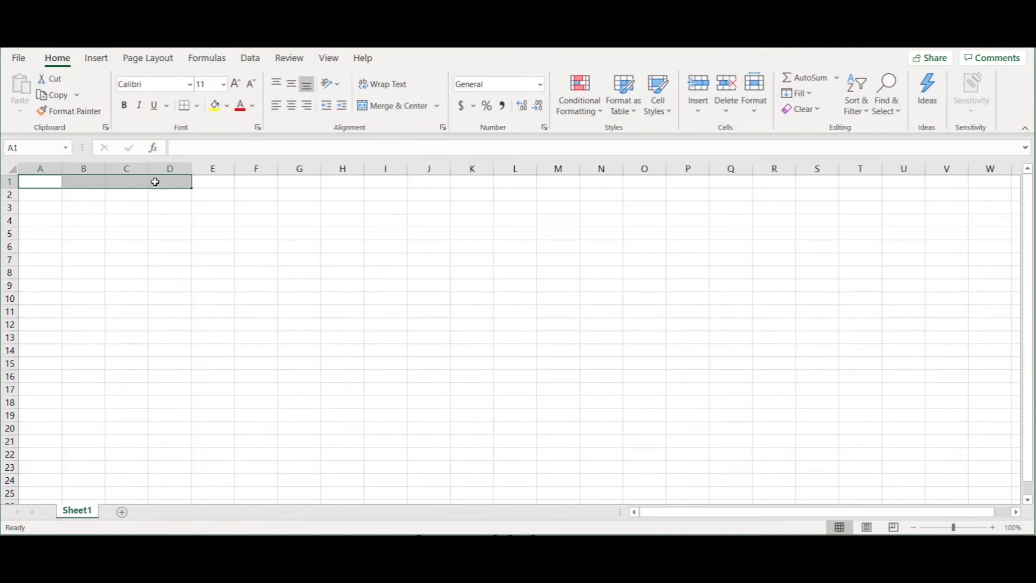
left_click(45, 183)
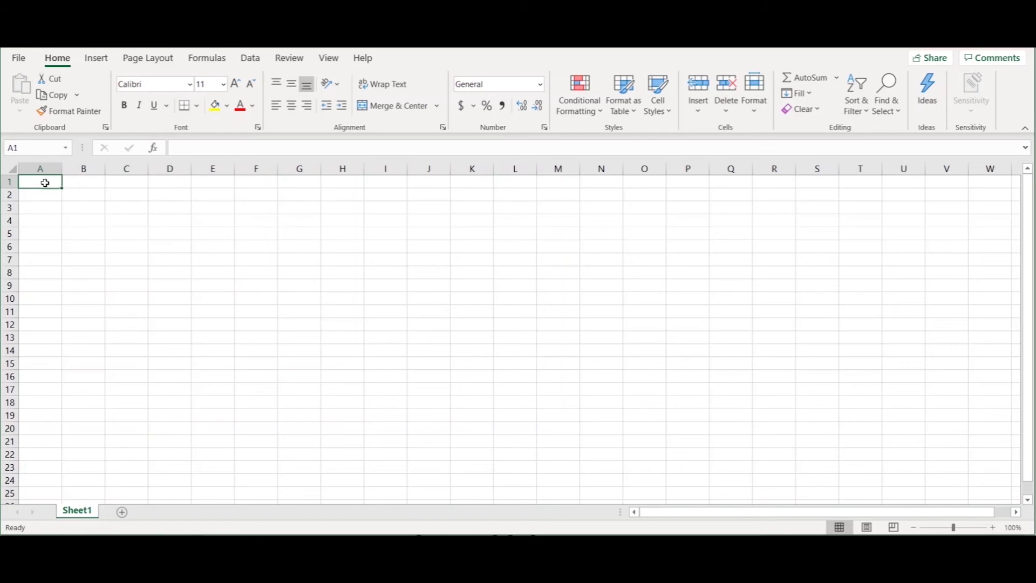
type("username")
left_click(83, 180)
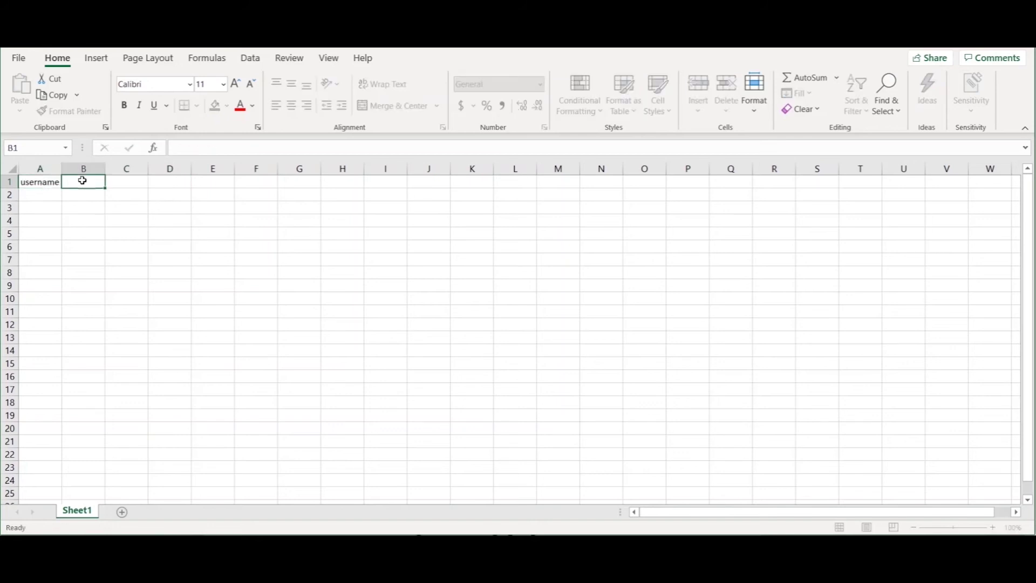
type("firstname")
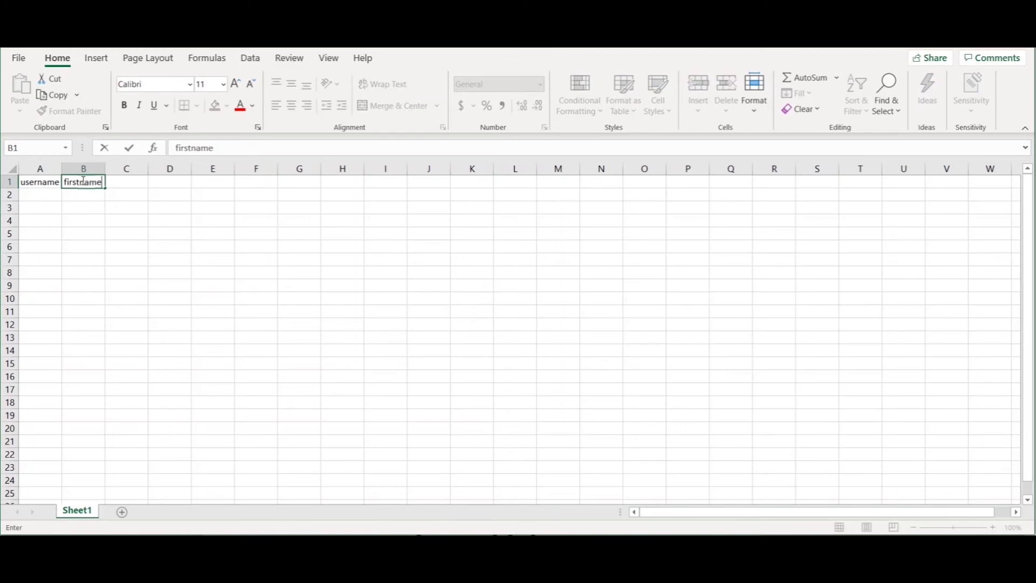
left_click(116, 186)
type("lastname")
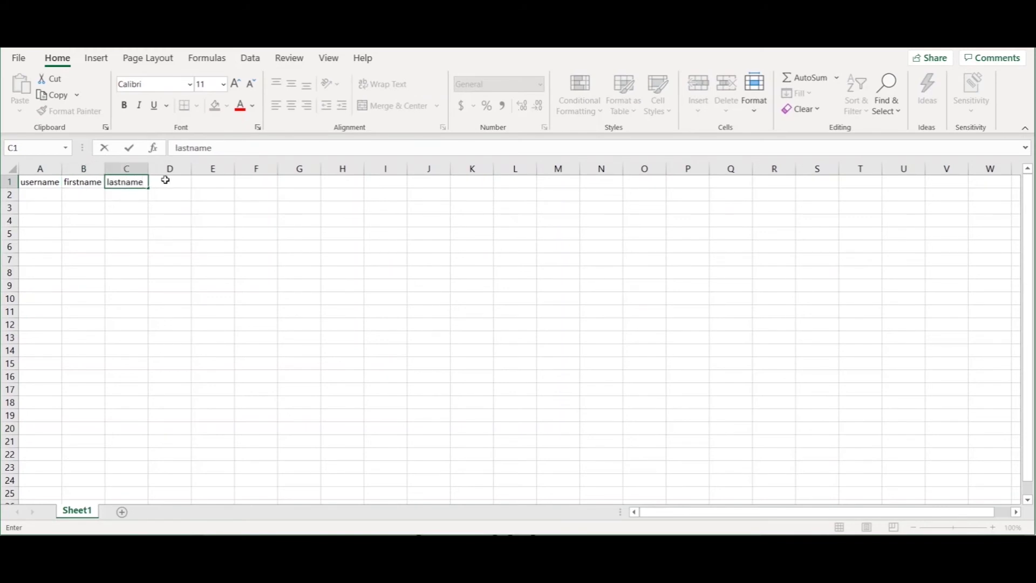
left_click(166, 179)
type("email")
key("ctrl+Return")
left_click_drag(206, 182, 50, 184)
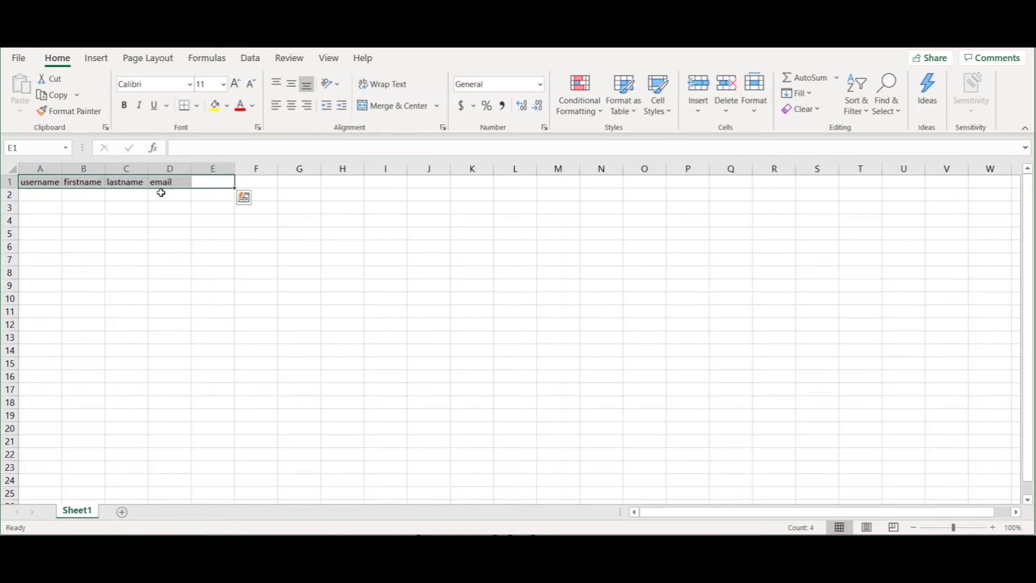
left_click(203, 183)
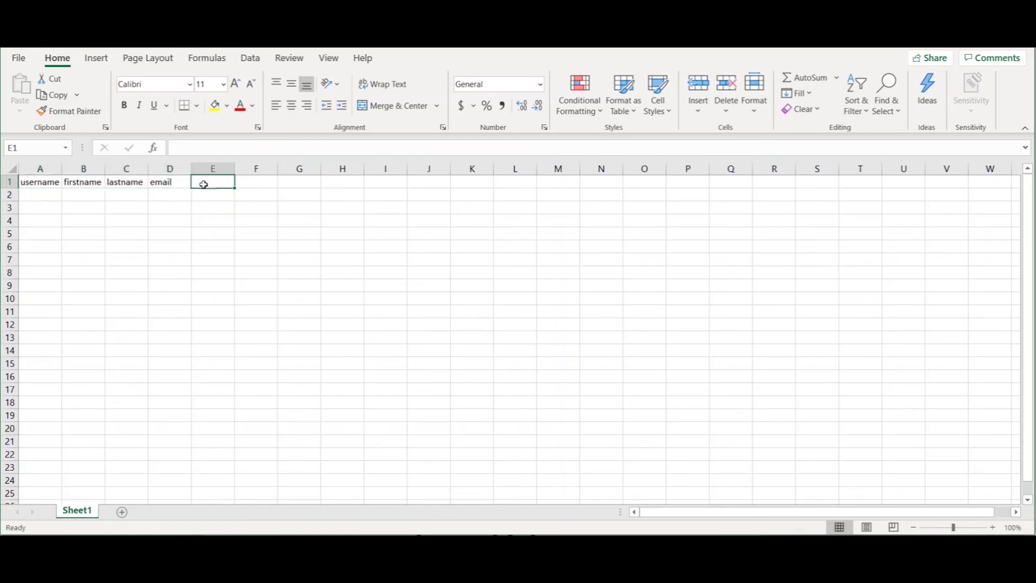
left_click(51, 197)
Fill A2:D2 with a sample user's username, first name, surname and e-mail address
left_click_drag(51, 198, 166, 253)
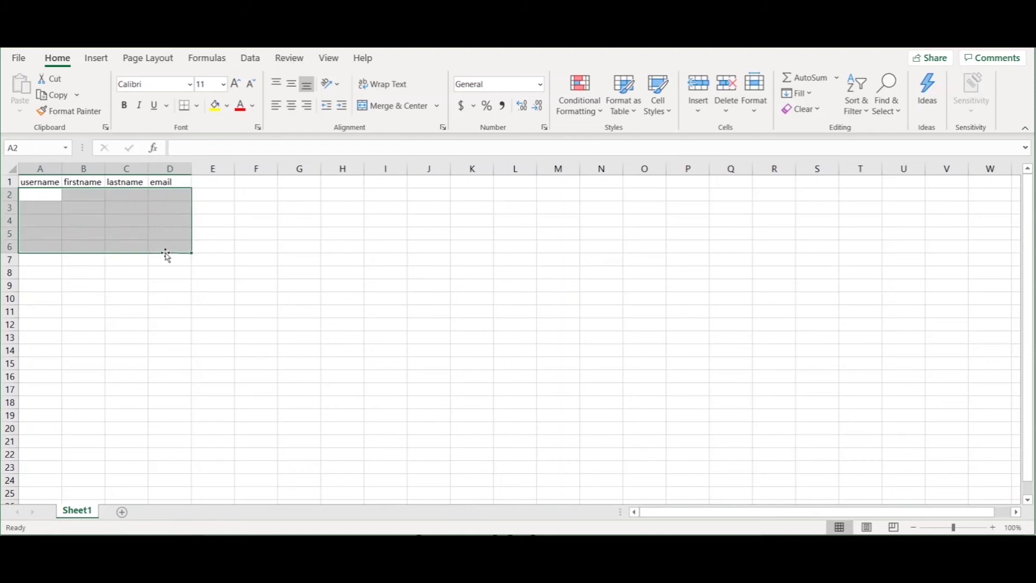
left_click(73, 196)
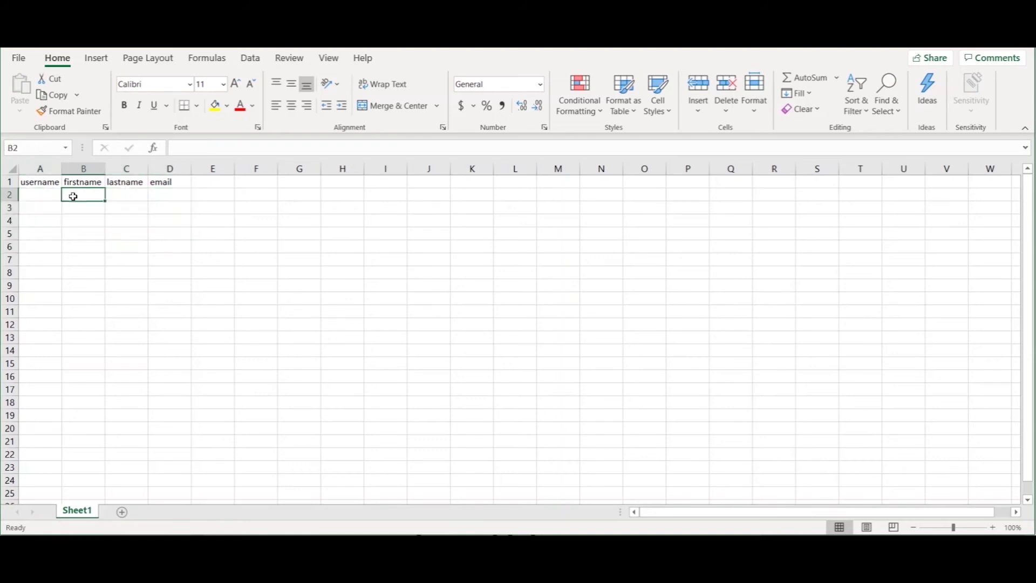
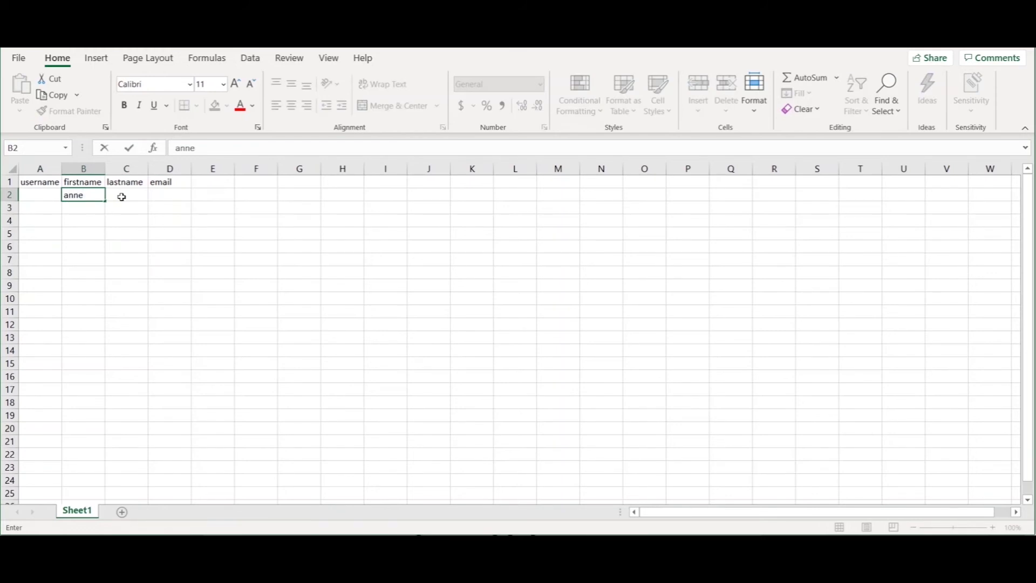
left_click(121, 197)
left_click(162, 197)
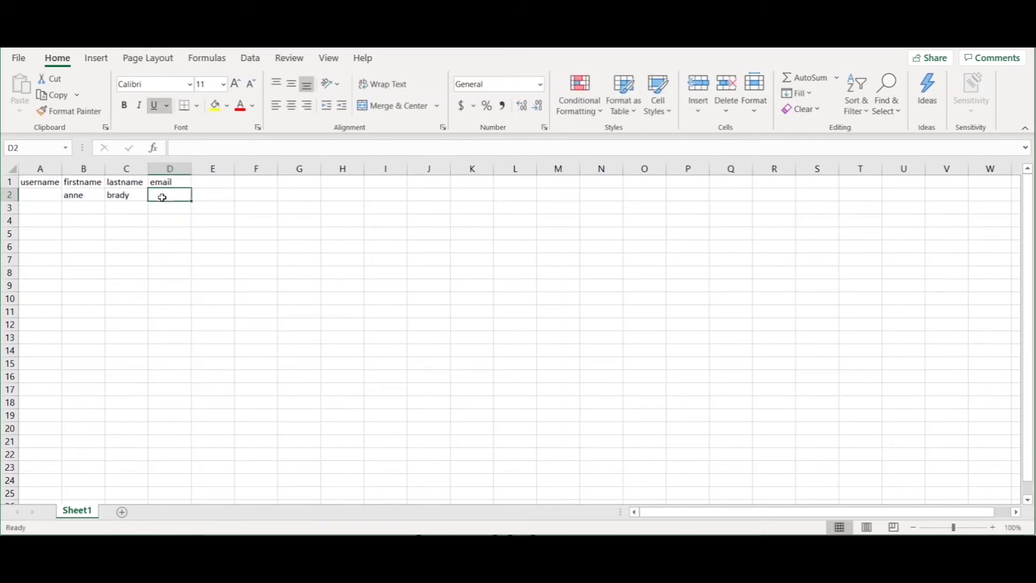
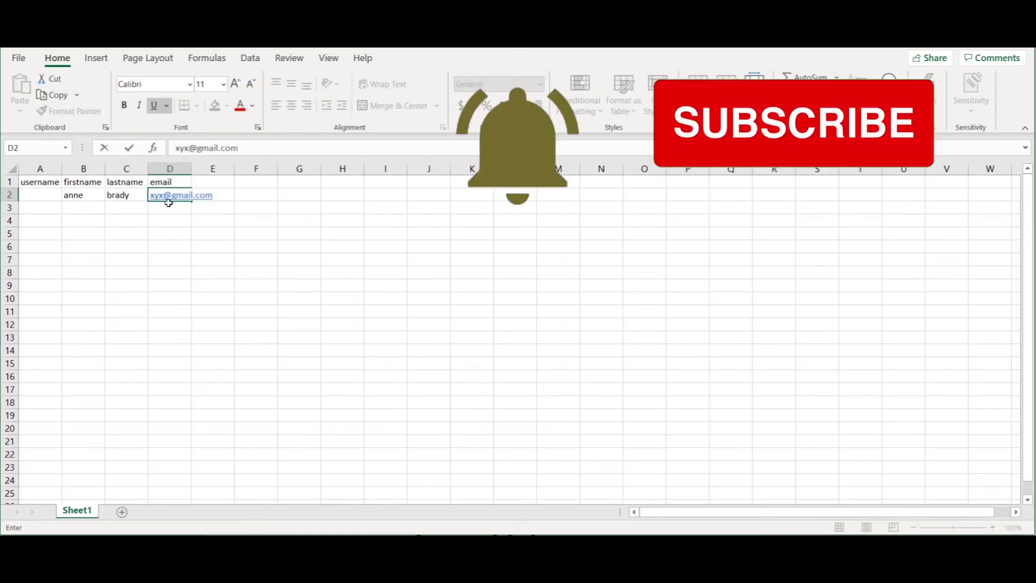
left_click(41, 197)
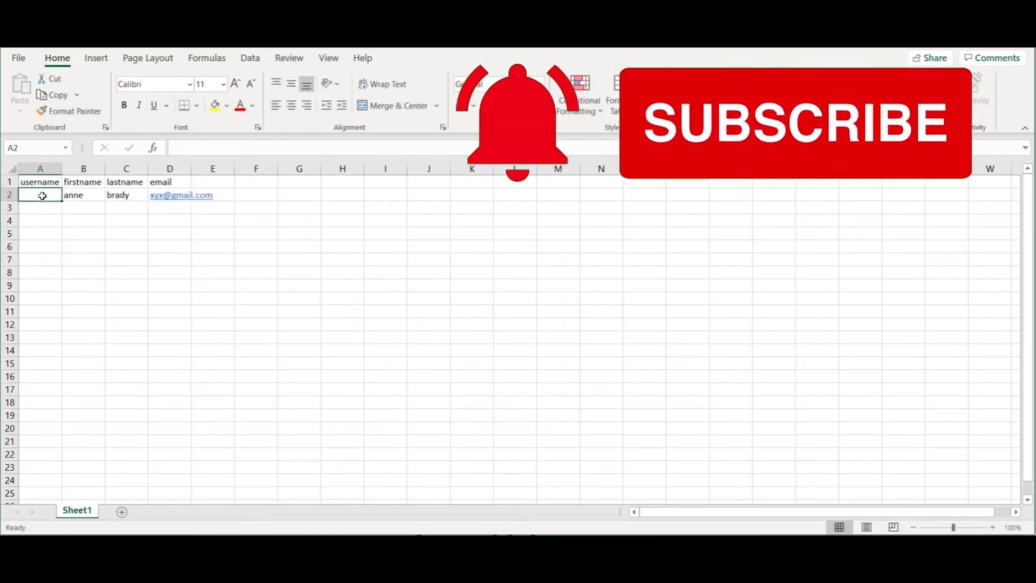
type("xyz123")
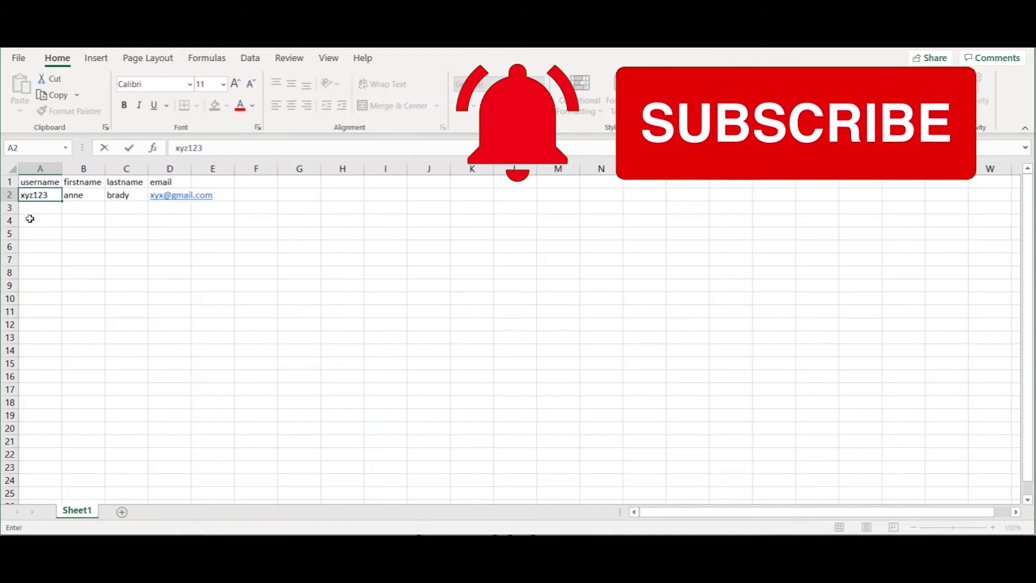
left_click(42, 208)
Select the four header cells A1 to D1
left_click_drag(35, 208, 171, 213)
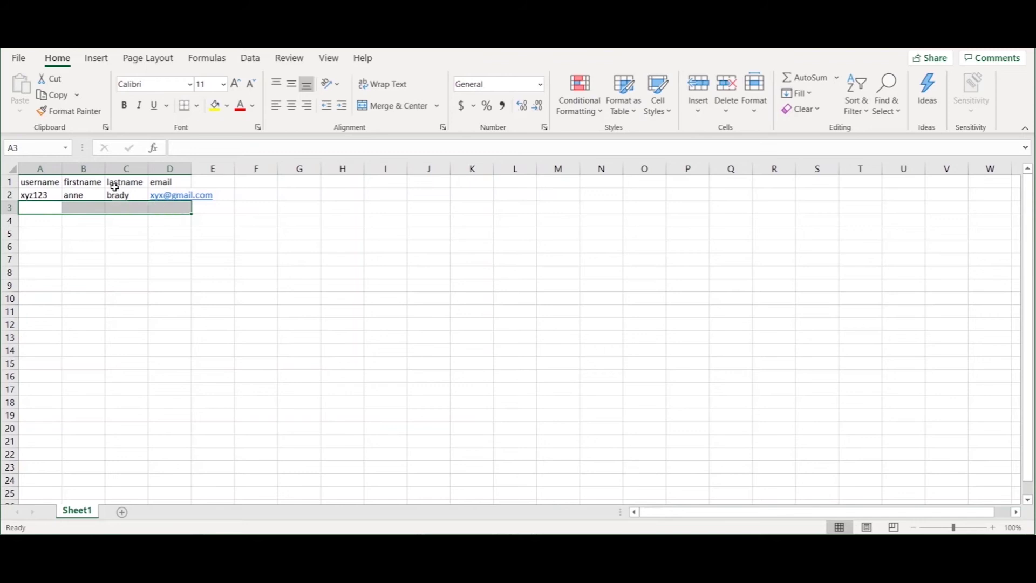
left_click(47, 183)
left_click_drag(47, 183, 157, 184)
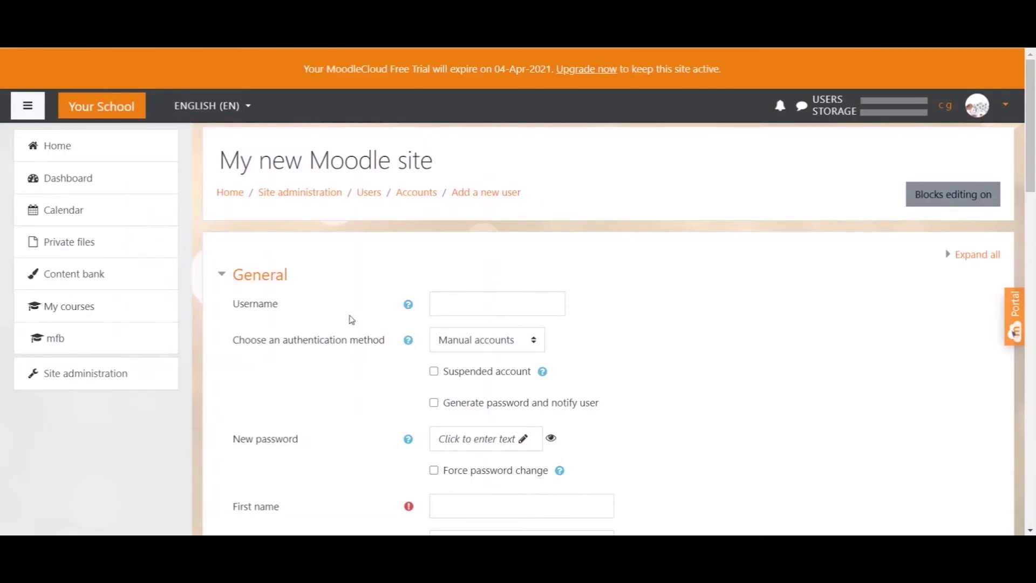
Highlight the Username, First name, Surname, Email address and New password labels on Moodle's form
scroll(349, 319, "down", 1)
scroll(352, 313, "down", 1)
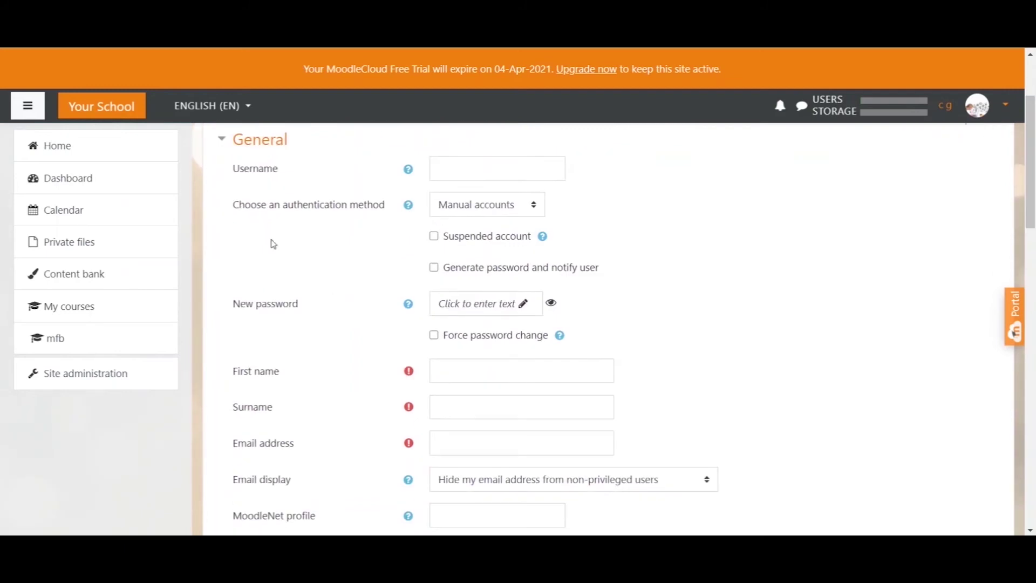
left_click_drag(233, 168, 277, 172)
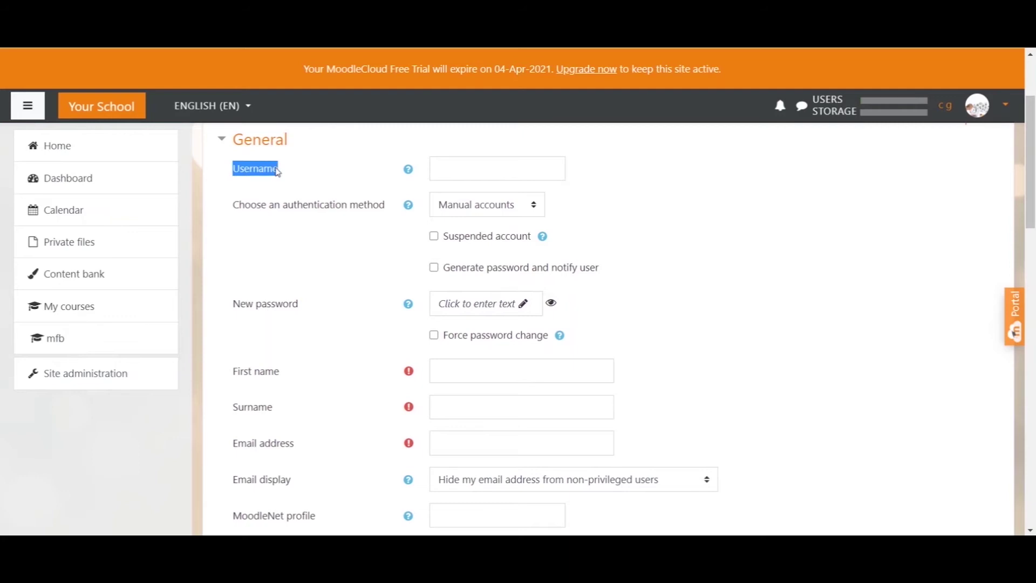
left_click_drag(234, 372, 288, 378)
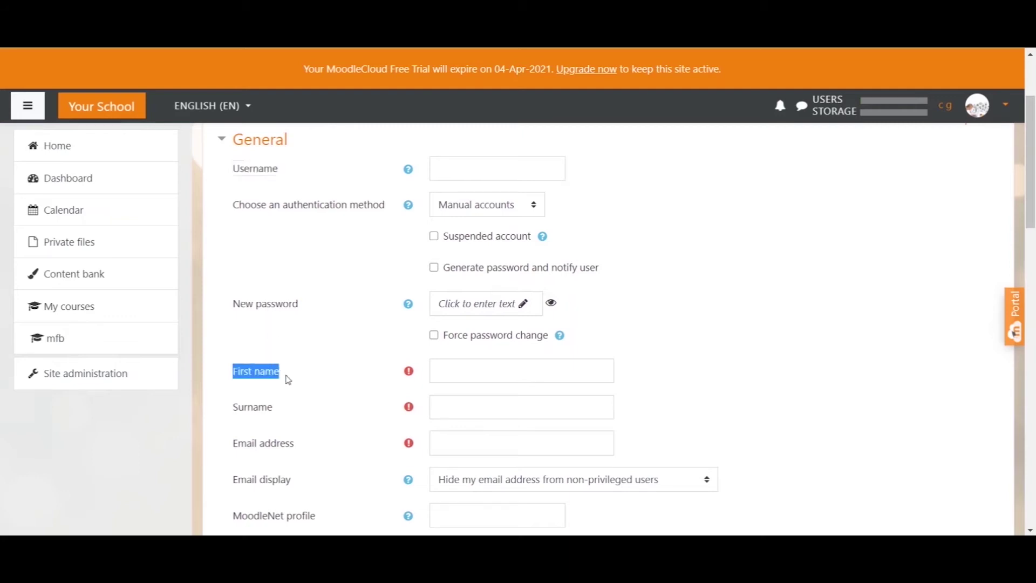
left_click_drag(224, 409, 267, 413)
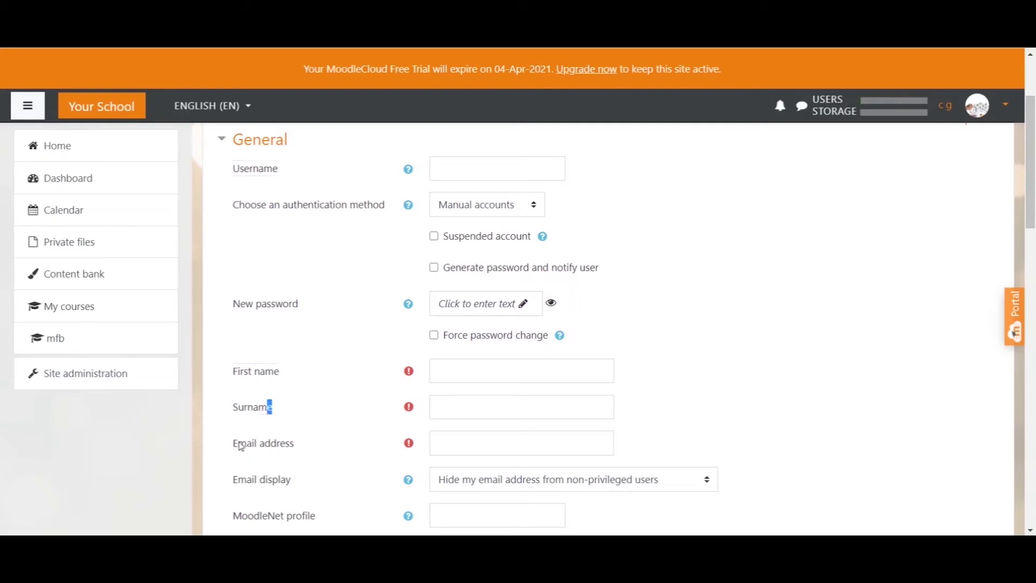
left_click_drag(295, 443, 280, 448)
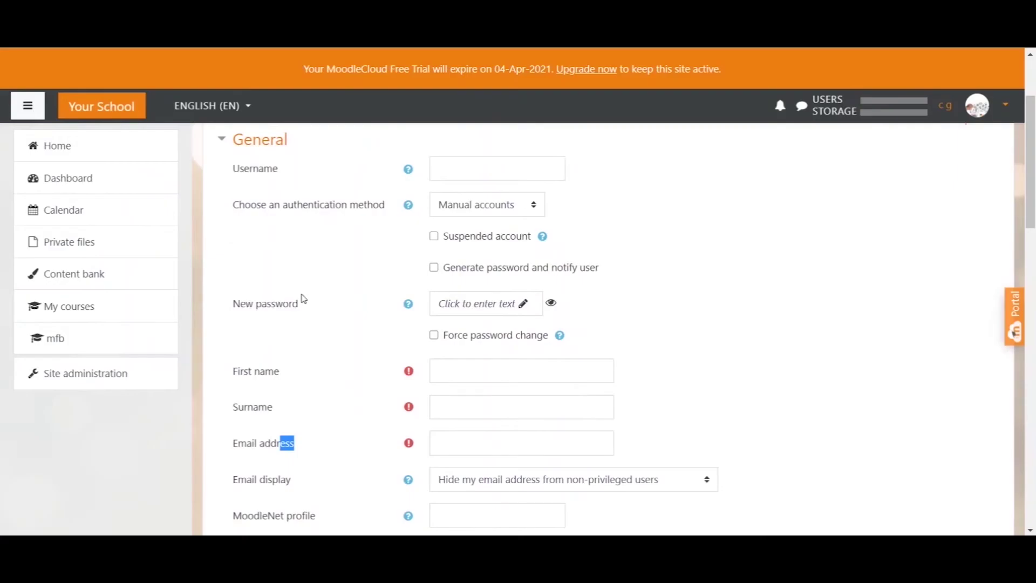
left_click_drag(300, 300, 240, 303)
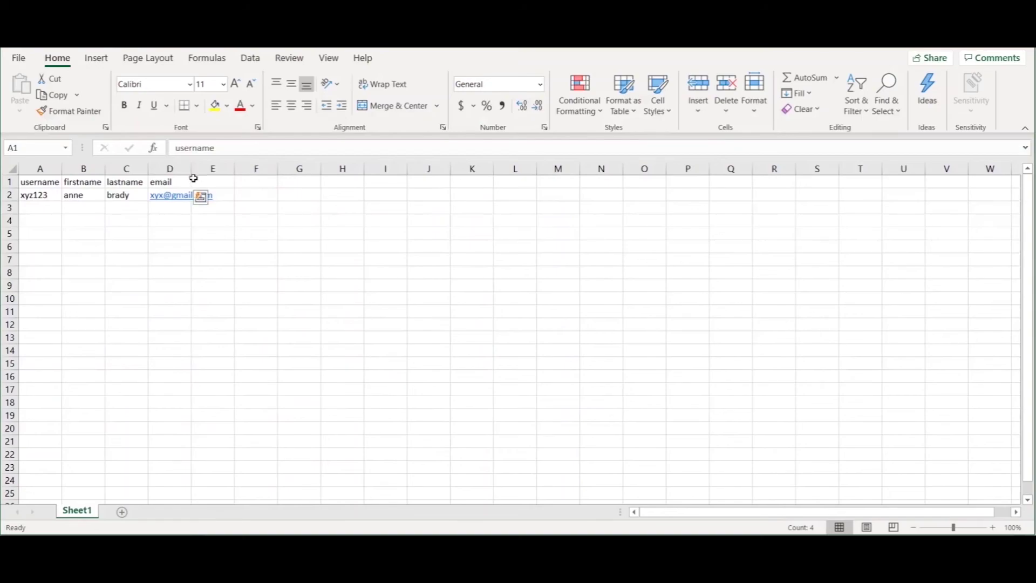
left_click(213, 186)
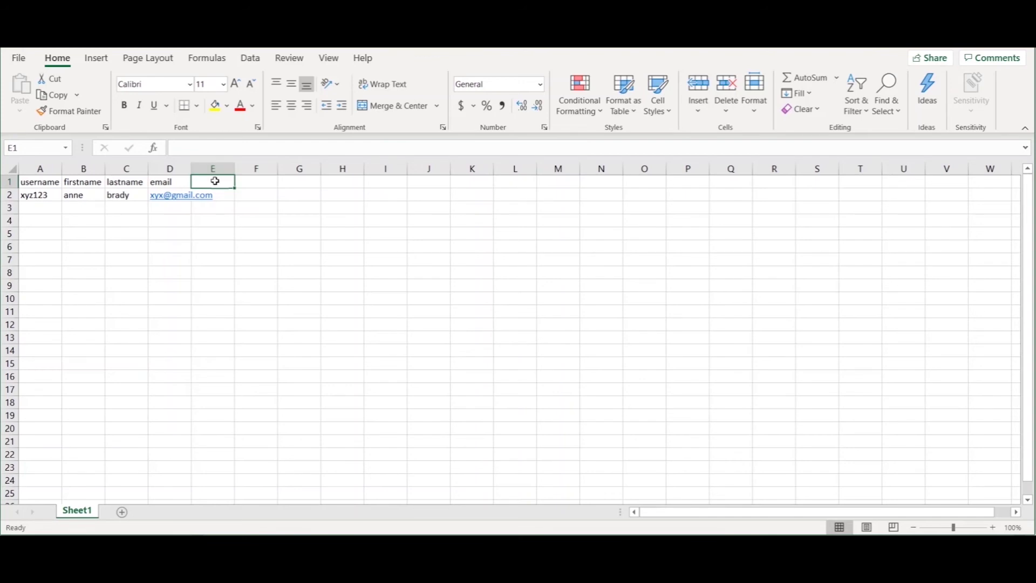
Add a password header in E1 with the test value 123 in E2
type("password")
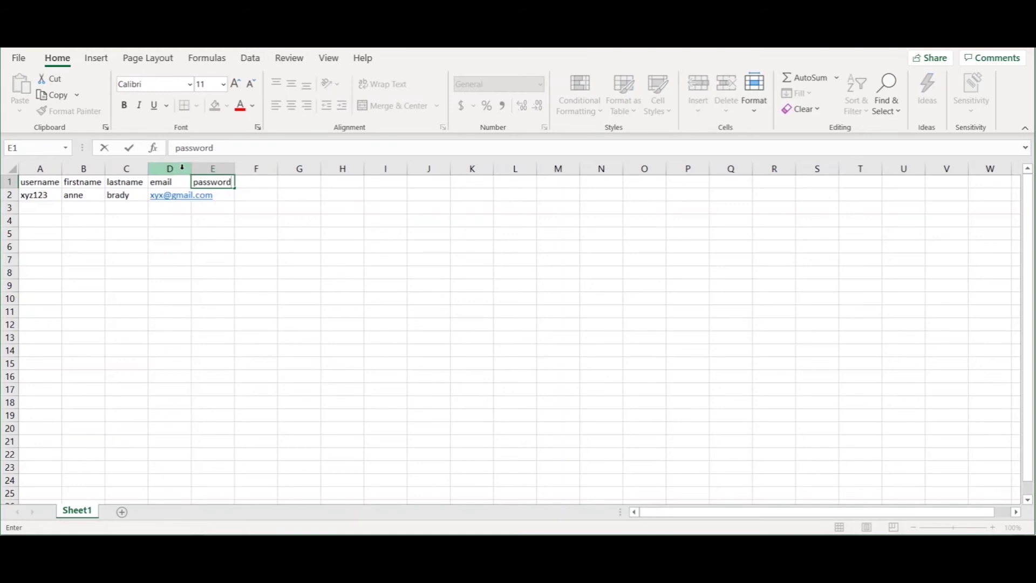
left_click(186, 170)
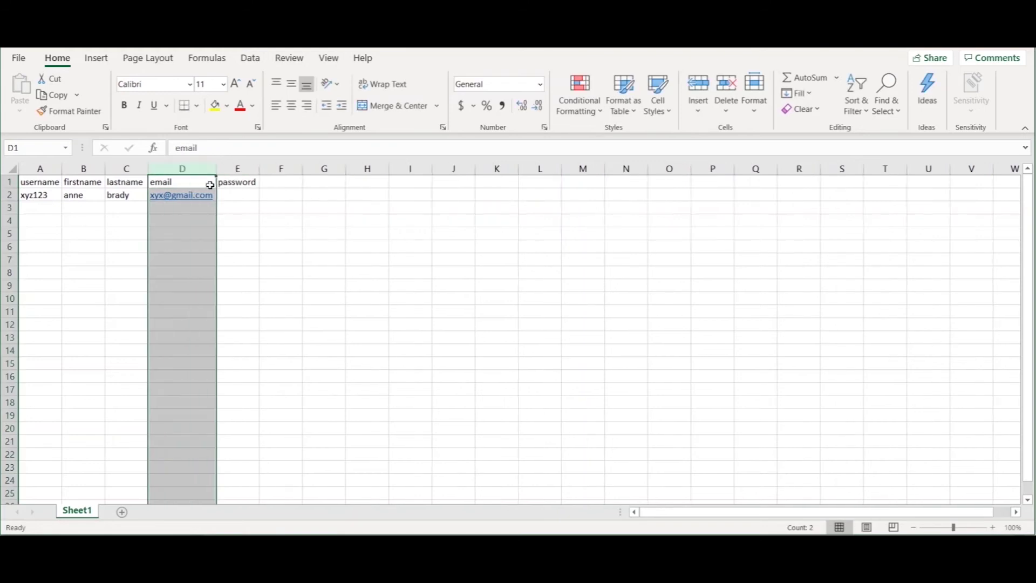
left_click(236, 185)
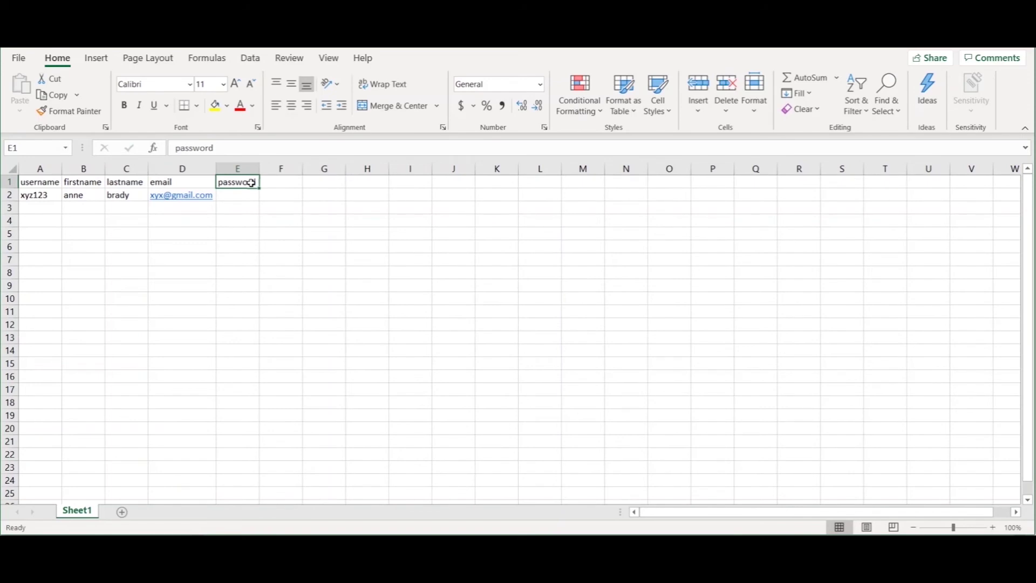
left_click_drag(251, 196, 241, 285)
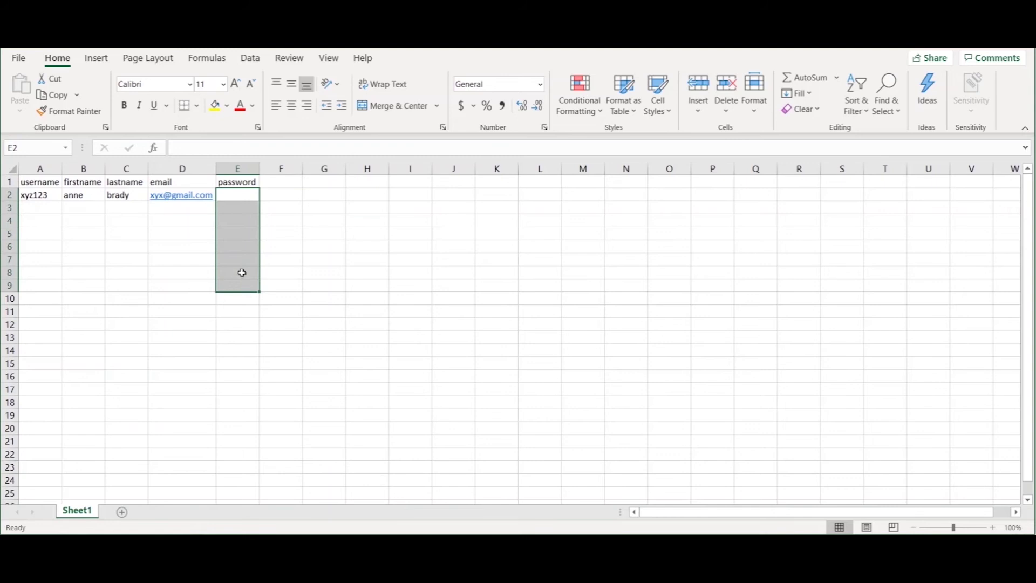
left_click(243, 197)
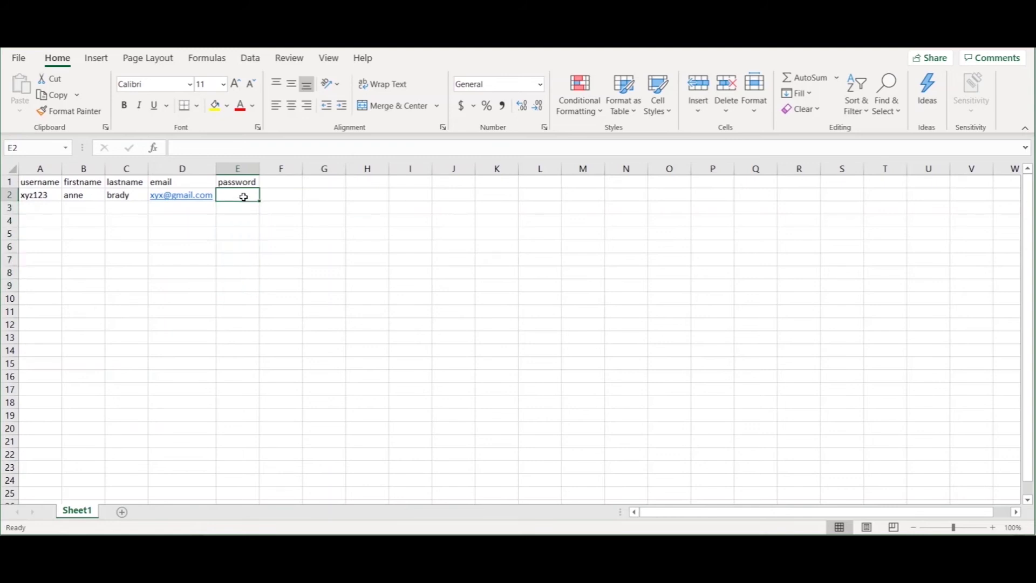
type("123")
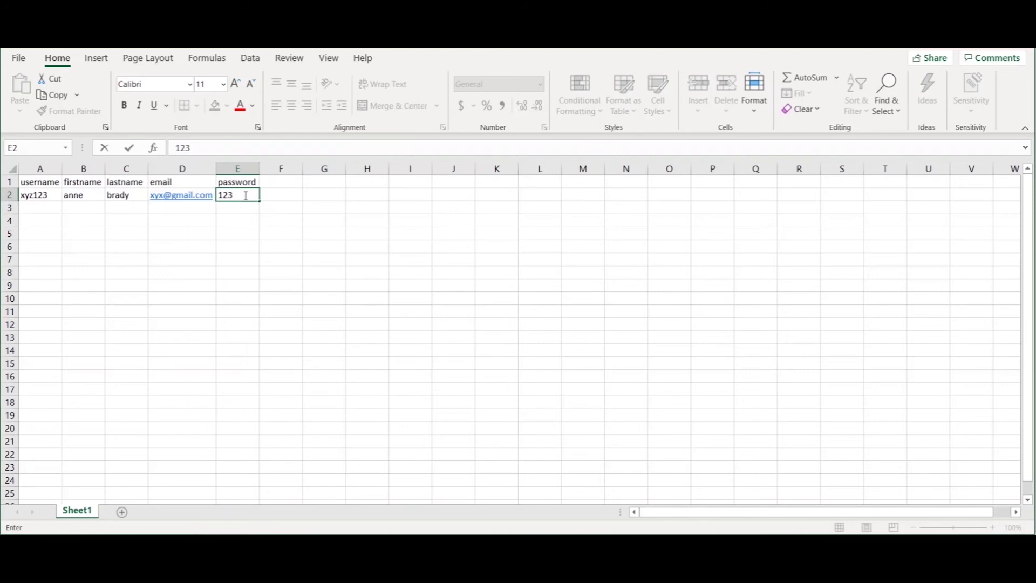
double_click(239, 196)
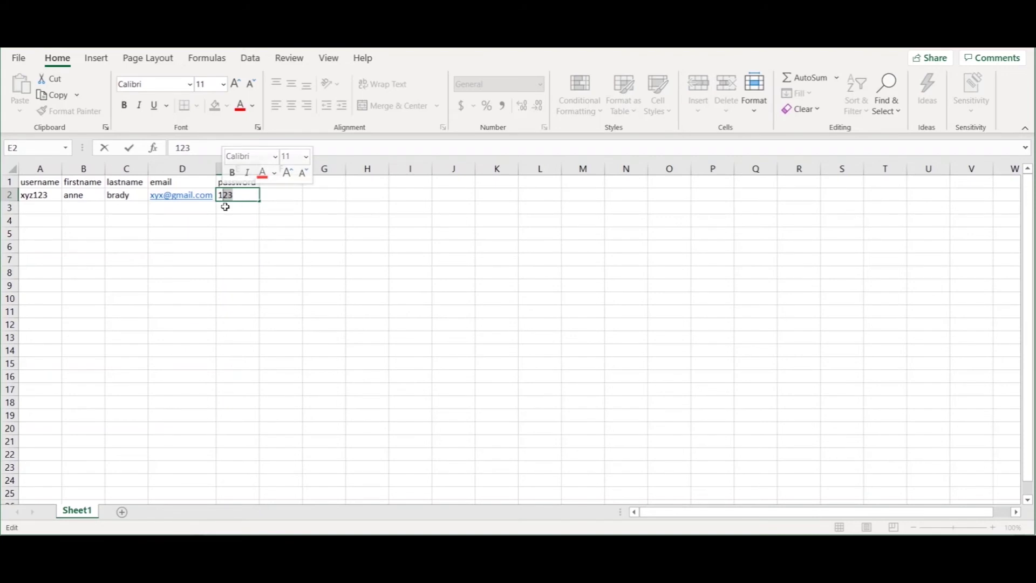
key("Return")
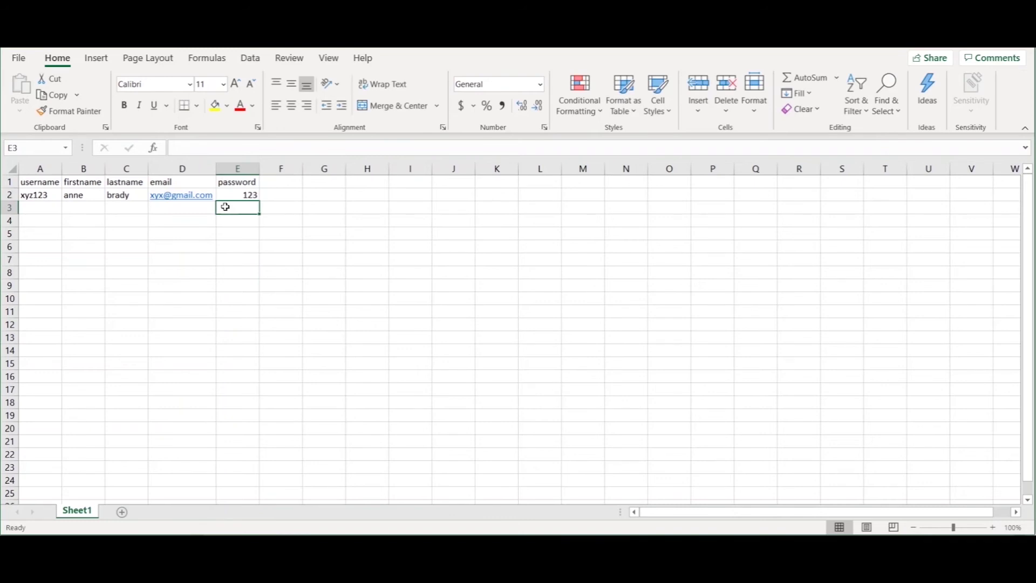
Delete column E so only the four original headers remain
left_click(242, 169)
right_click(244, 171)
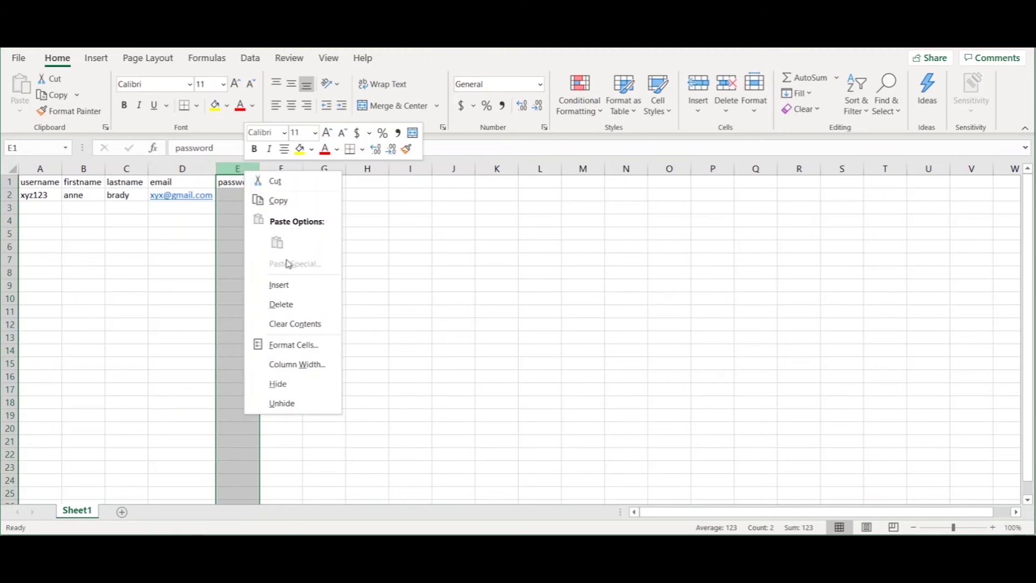
left_click(281, 304)
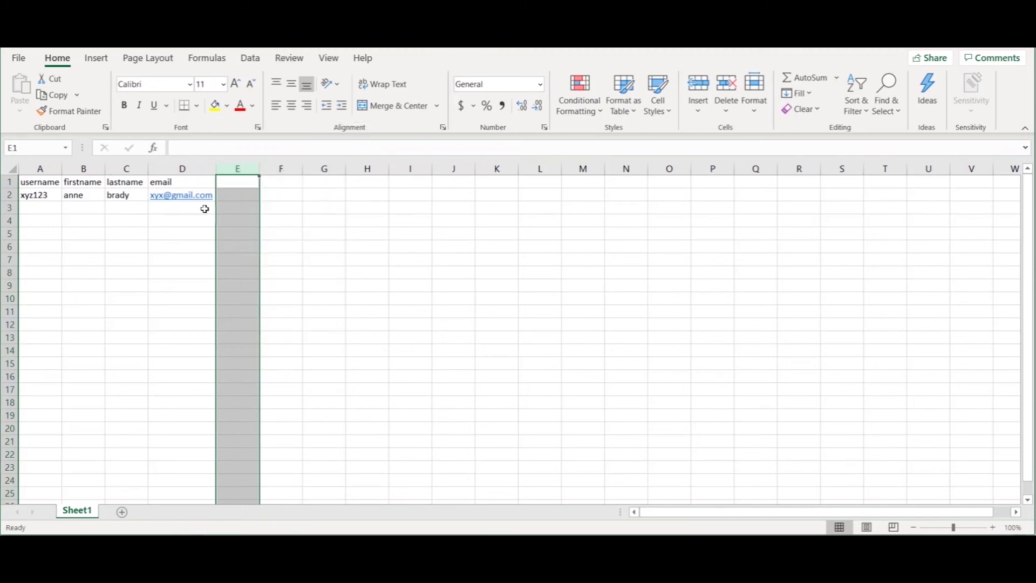
left_click_drag(225, 181, 46, 183)
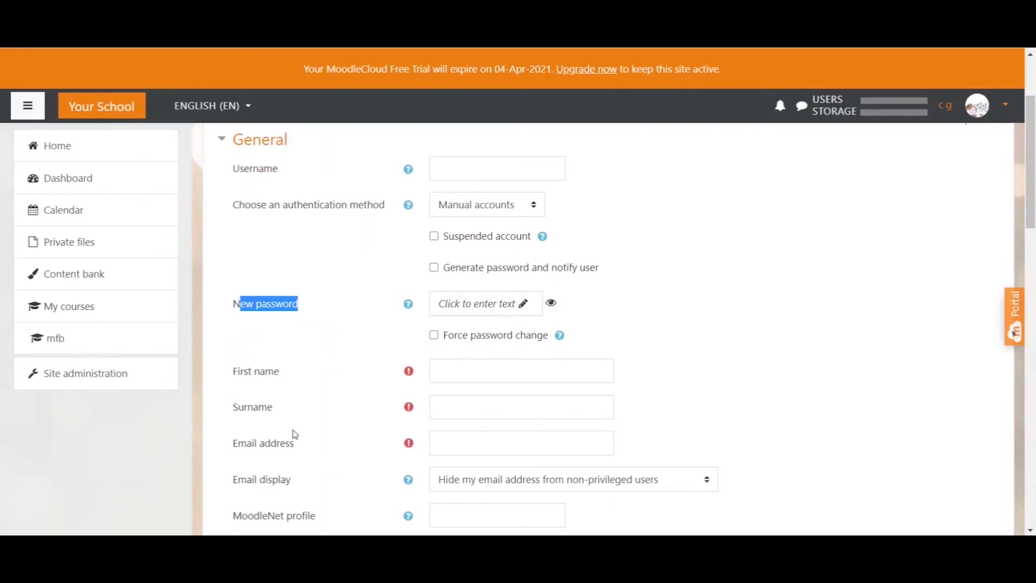
left_click(287, 304)
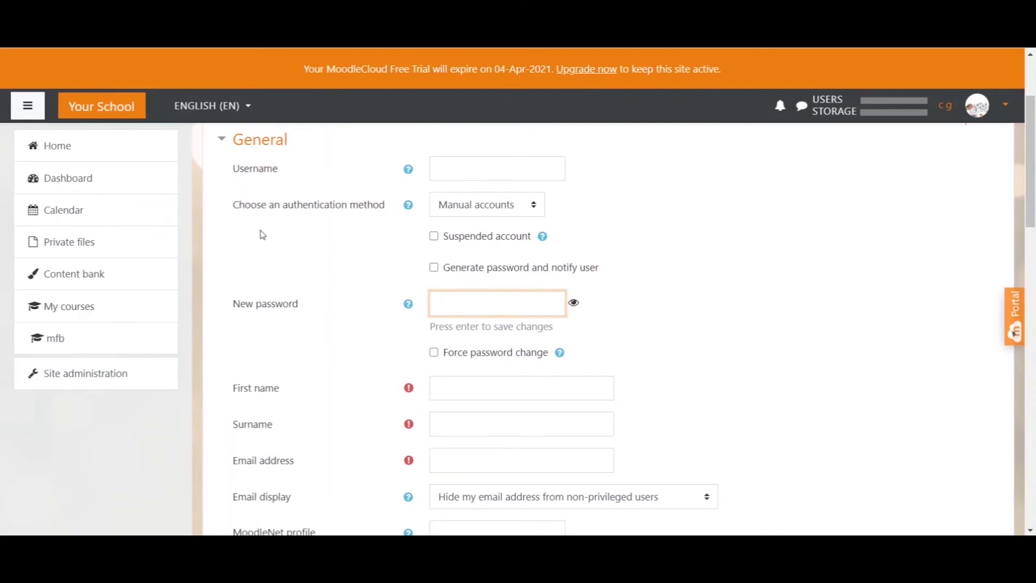
left_click_drag(237, 215, 243, 205)
scroll(243, 237, "down", 5)
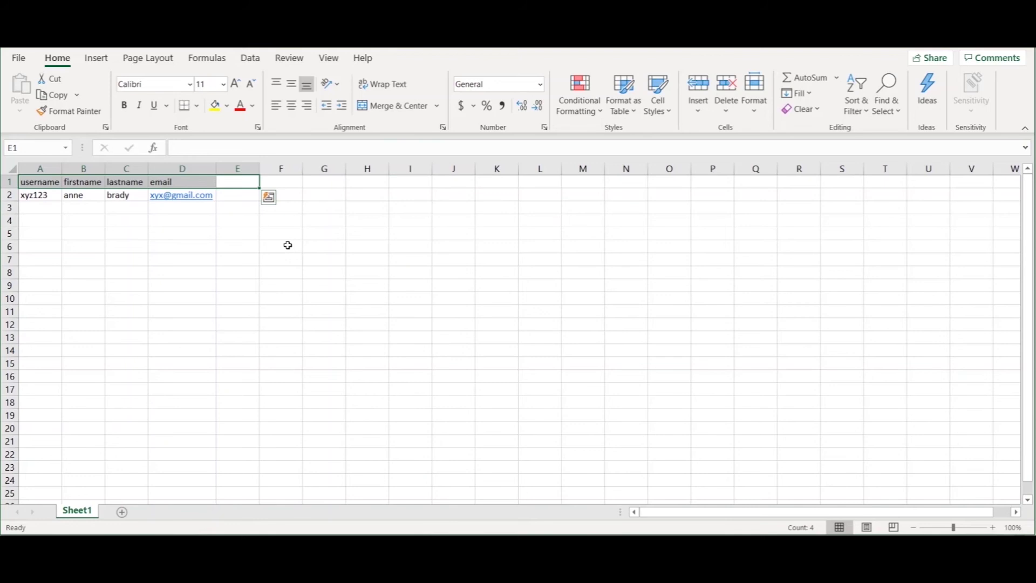
left_click(241, 184)
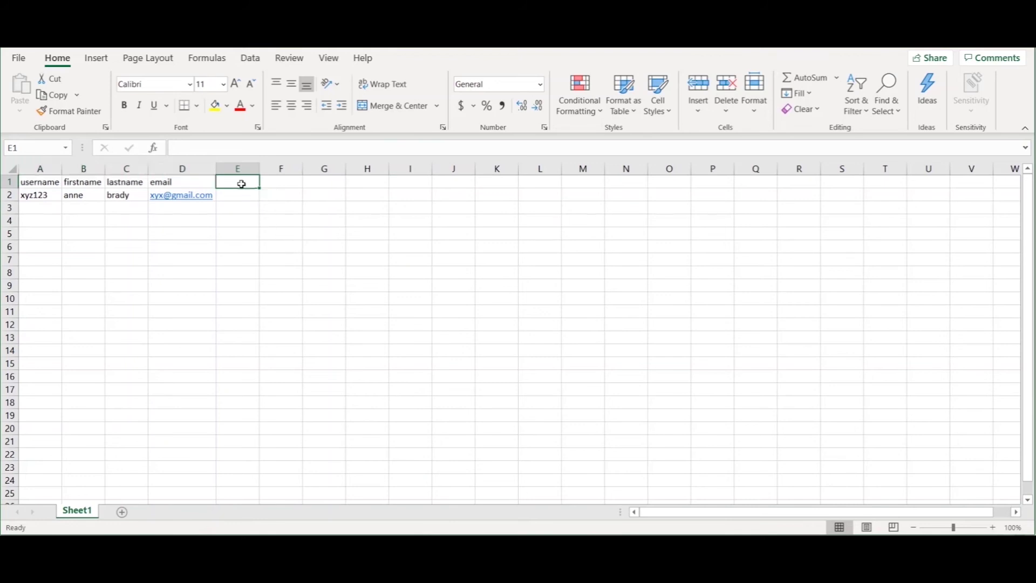
type("country")
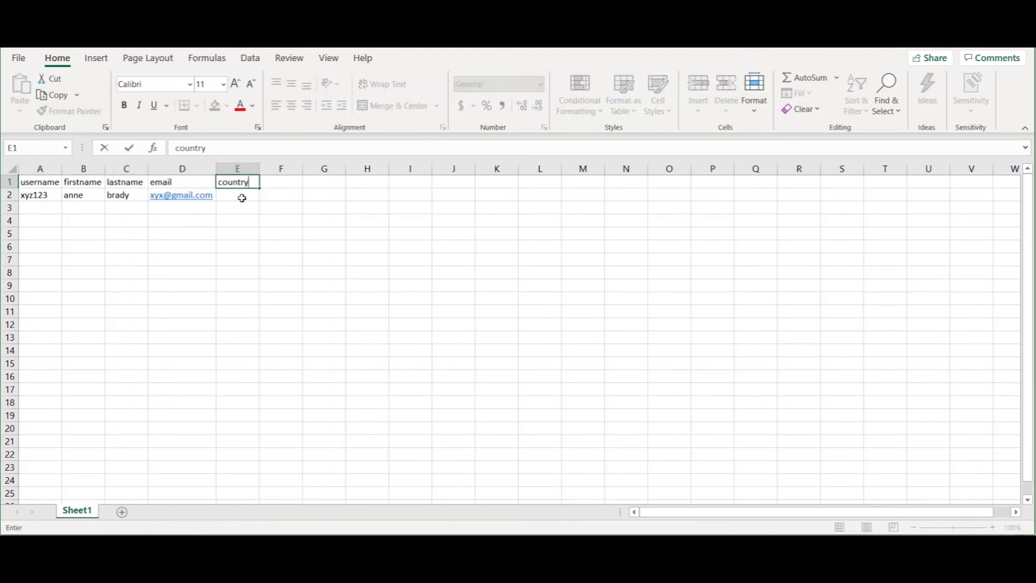
key("Return")
left_click_drag(242, 198, 240, 261)
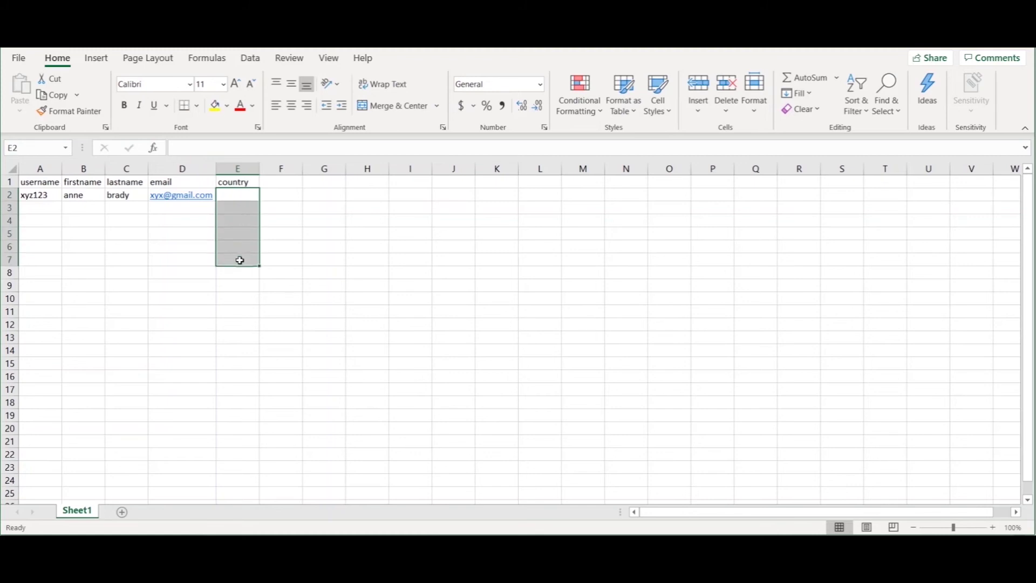
left_click(241, 195)
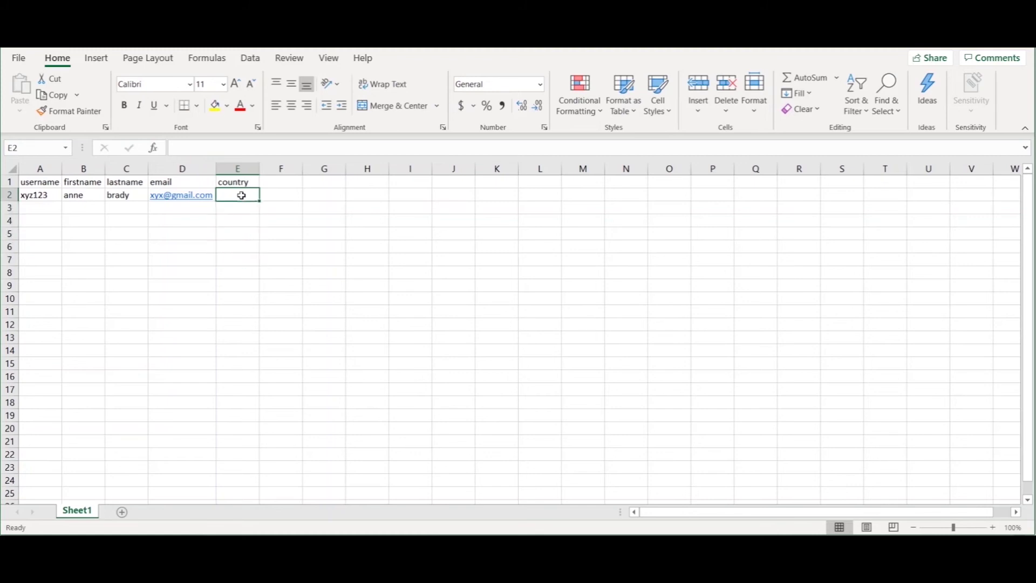
type("France")
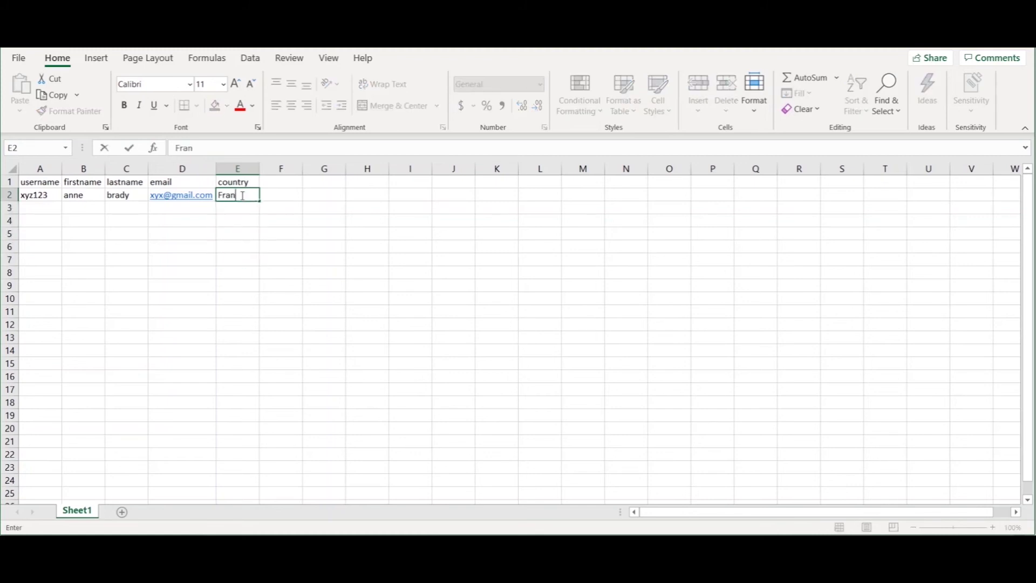
left_click(242, 207)
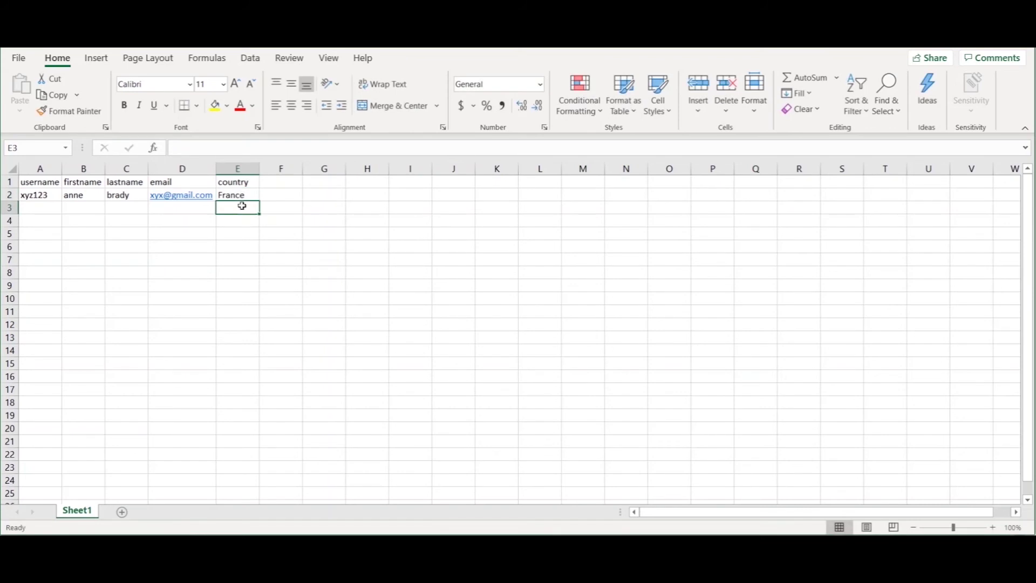
left_click(239, 169)
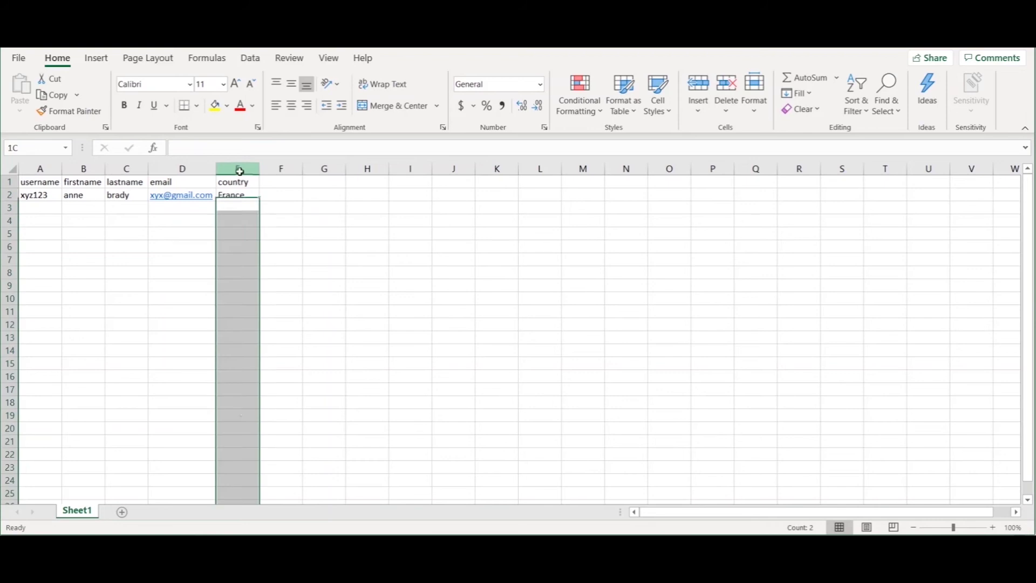
right_click(239, 169)
left_click(321, 303)
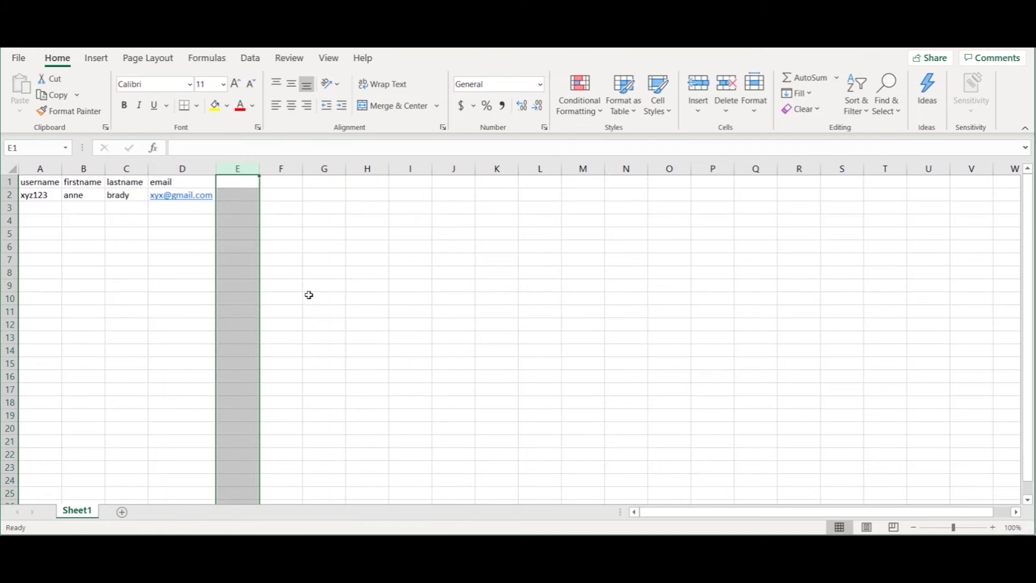
left_click(242, 183)
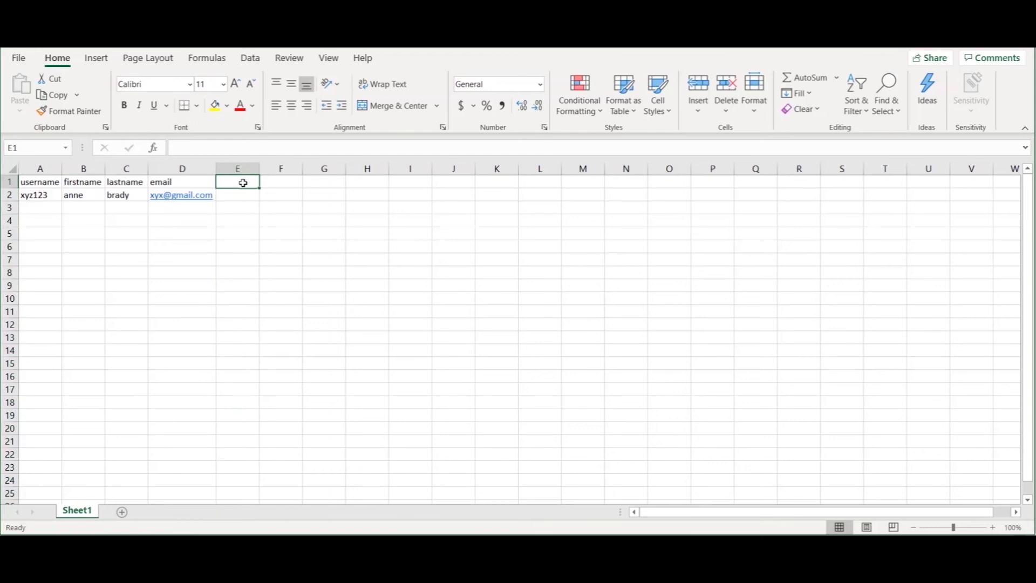
Type course1 into E1 and role1 into F1 as new column headers
type("course1")
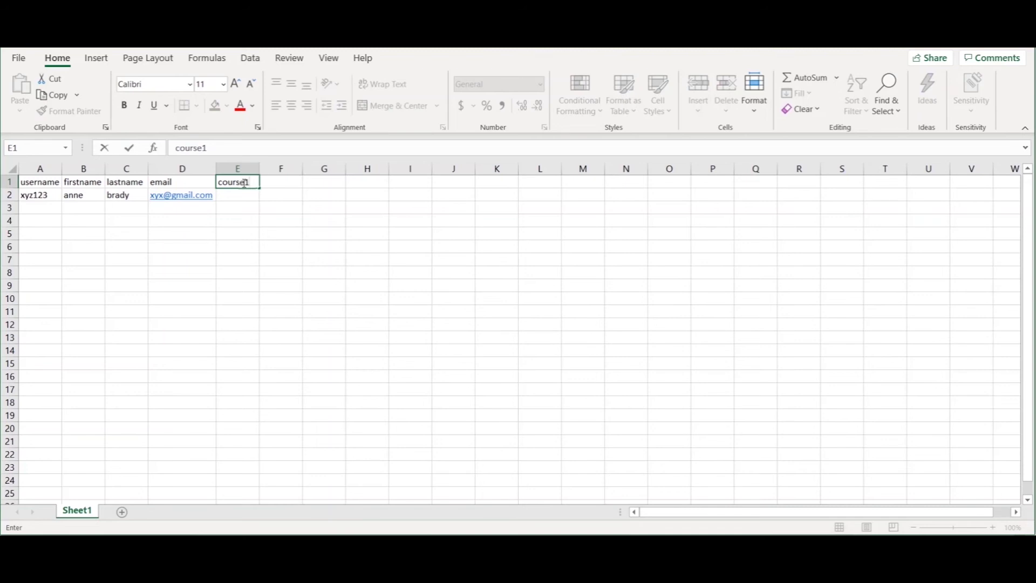
left_click(279, 185)
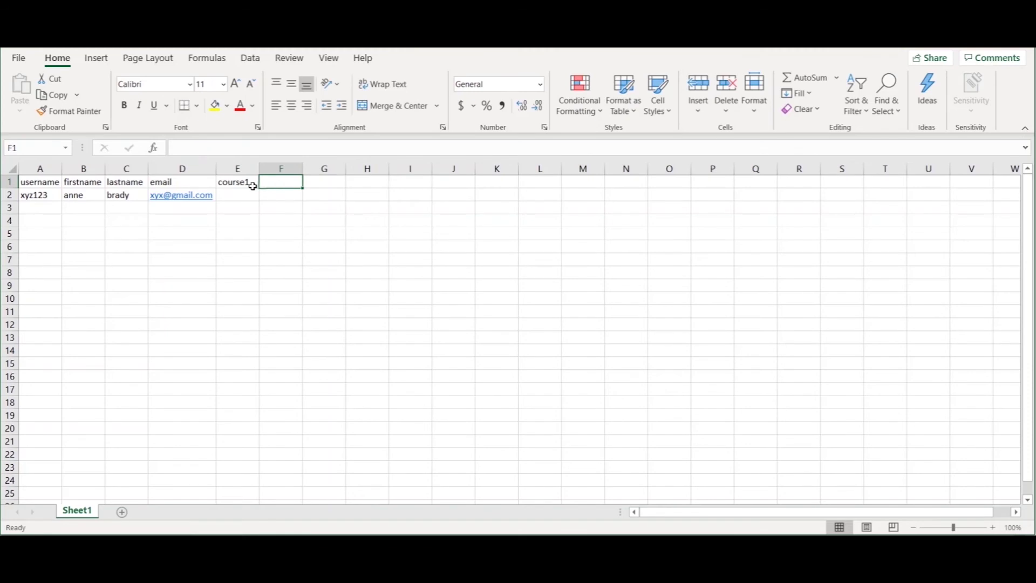
double_click(291, 184)
type("role1")
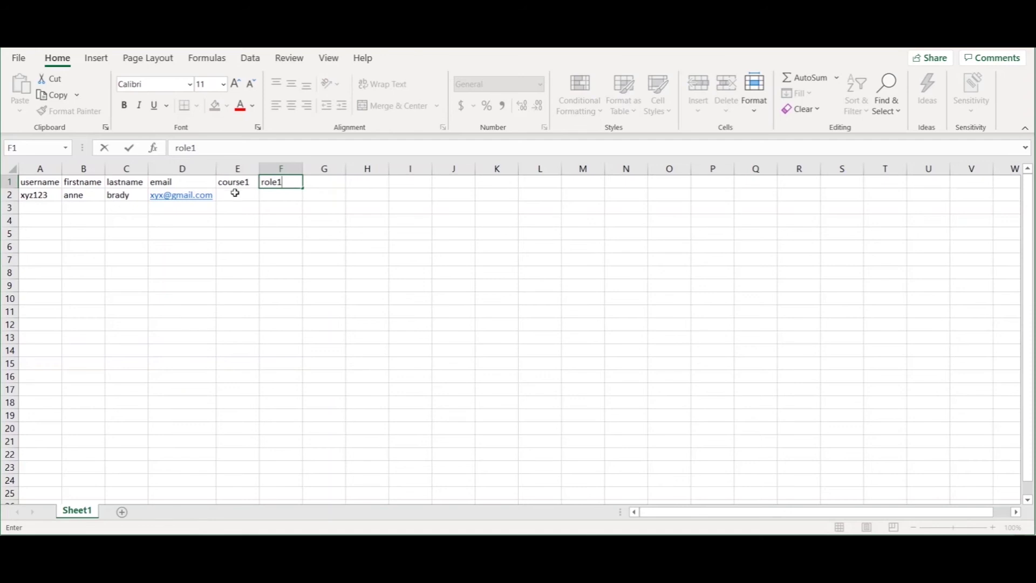
left_click_drag(234, 195, 231, 274)
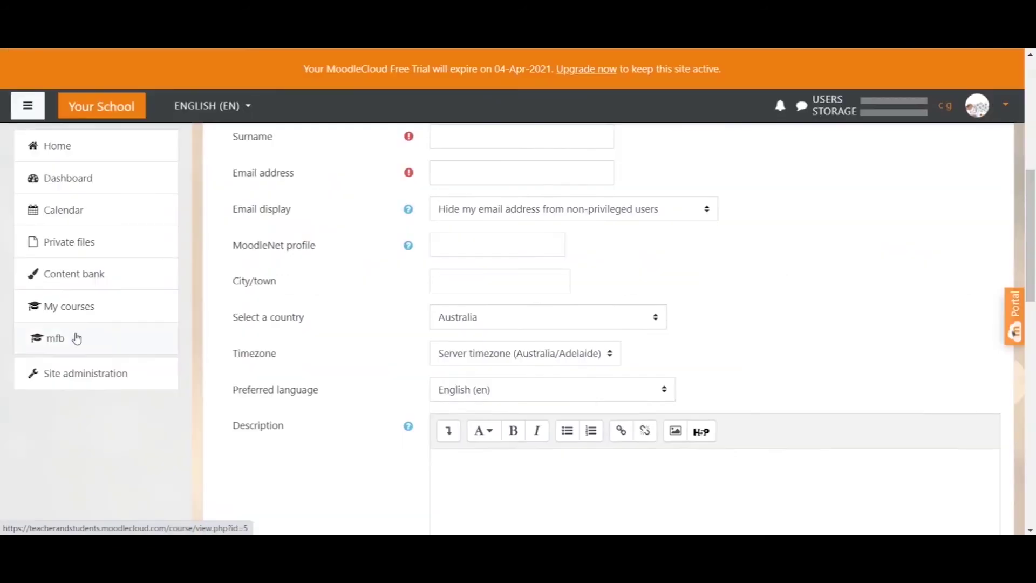
Open the Math for Beginners course in Moodle and highlight its short name, mfb
left_click(77, 337)
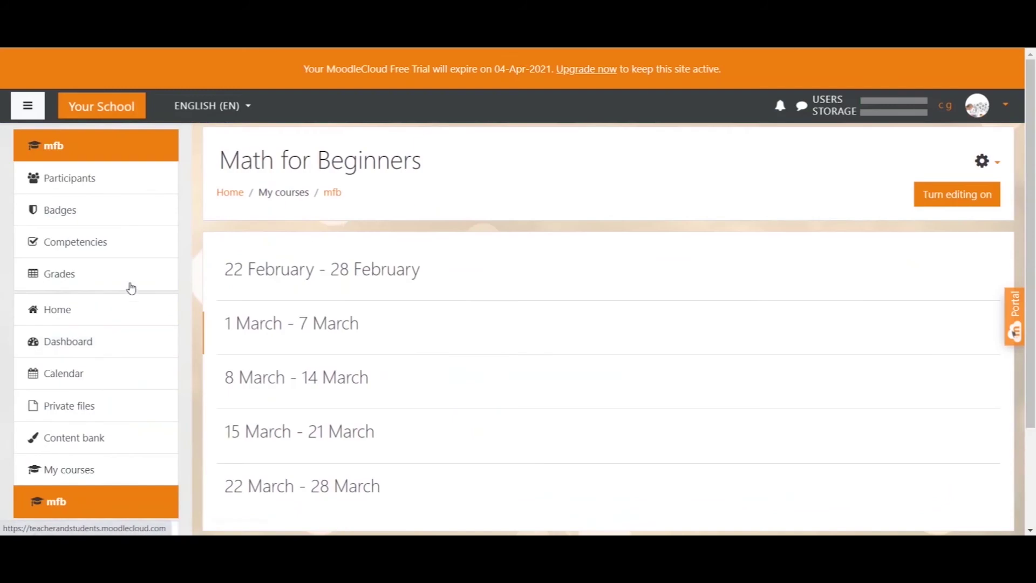
left_click_drag(357, 200, 324, 197)
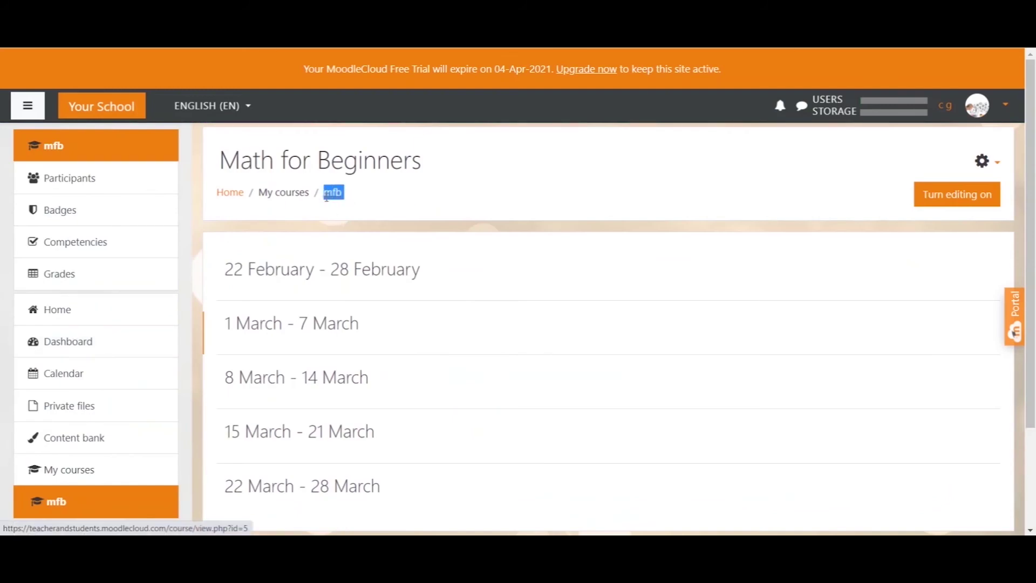
left_click_drag(429, 164, 219, 162)
left_click(432, 173)
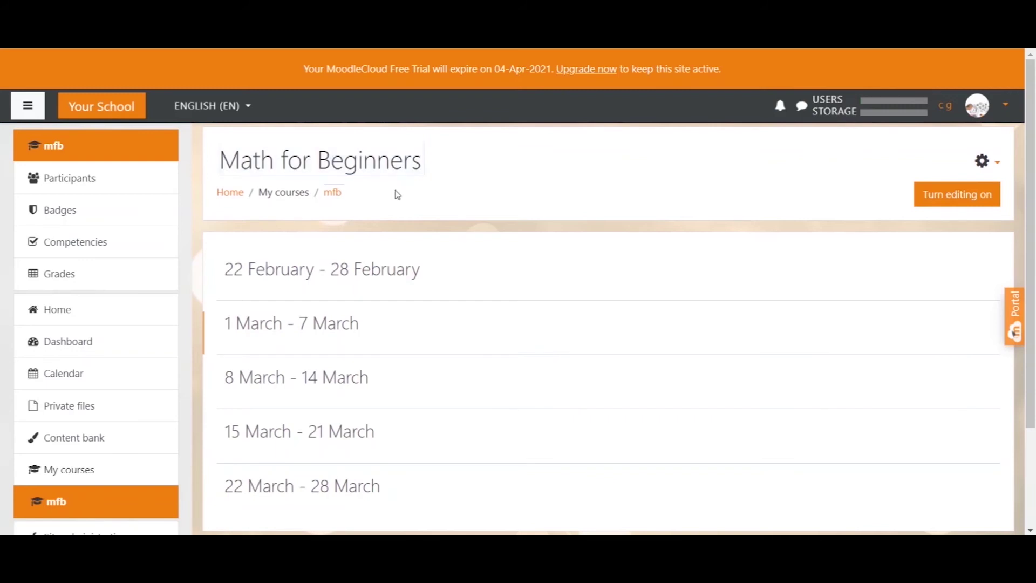
left_click_drag(347, 199, 323, 195)
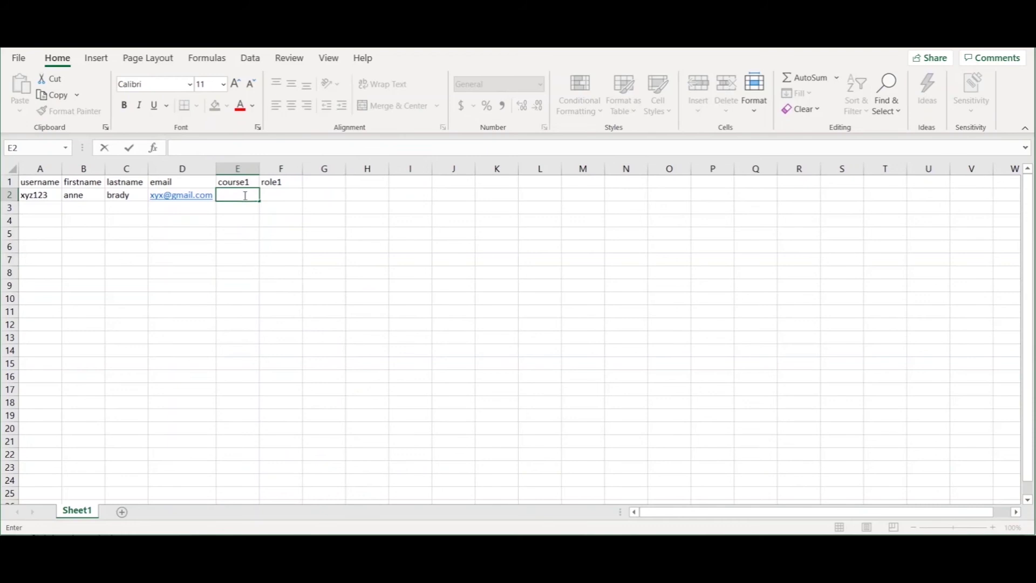
Enter mfb under course1 and student under role1 for the sample user in row 2
type("mfb")
left_click(277, 194)
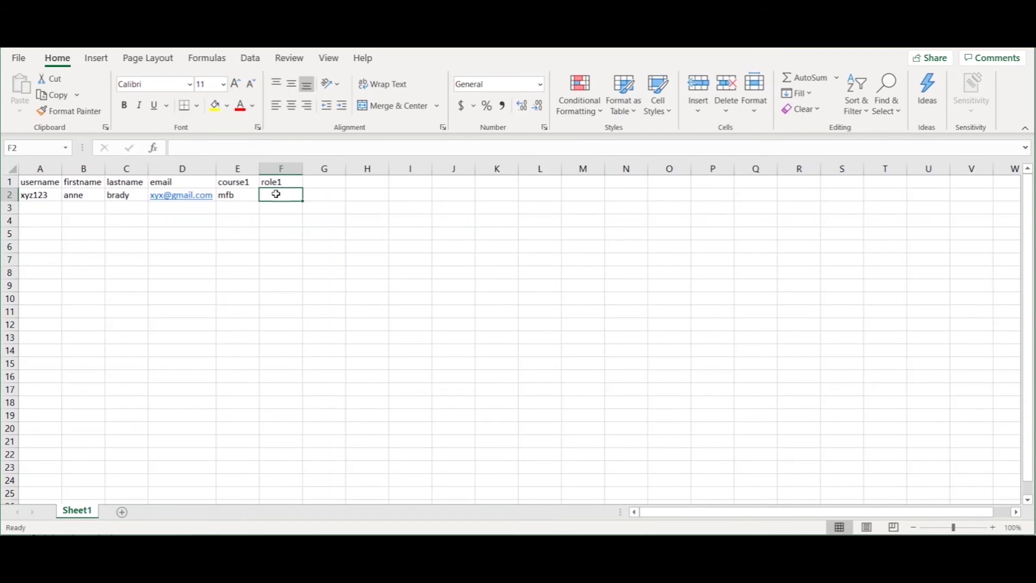
type("student")
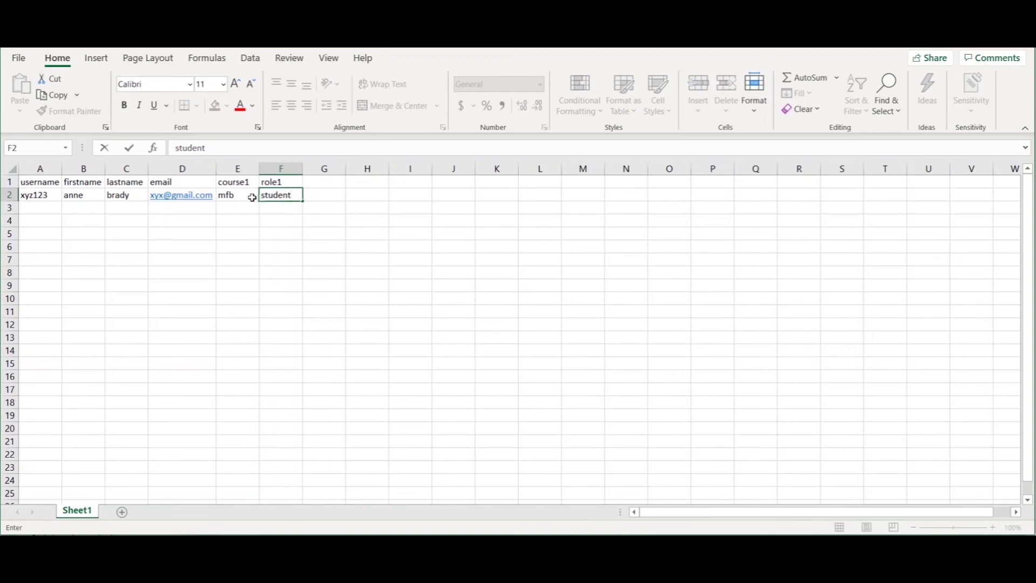
key("Return")
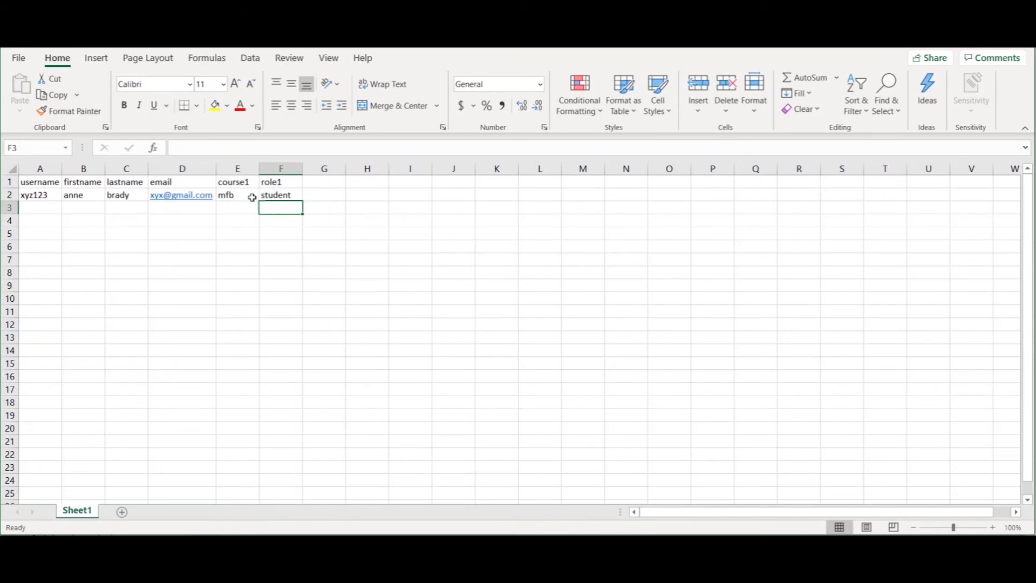
Add the heading group1 in G1, leaving the cells below it empty
left_click(325, 185)
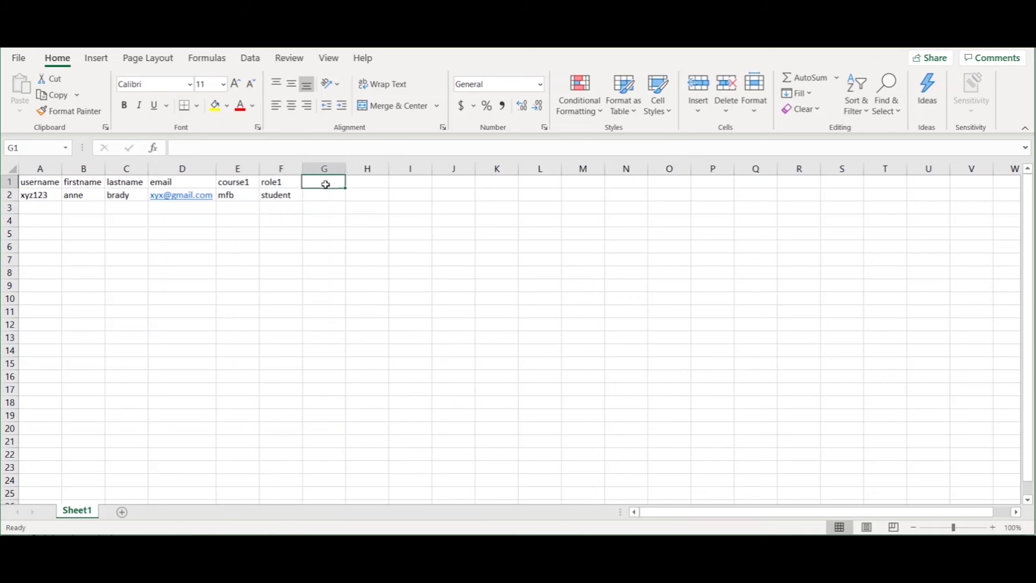
type("group1")
key("Return")
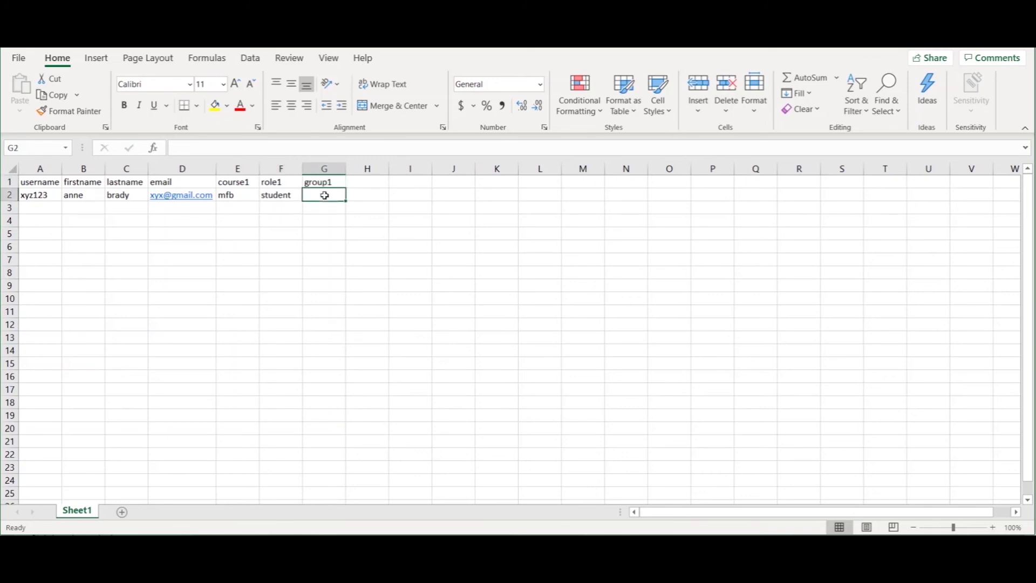
left_click_drag(324, 195, 322, 260)
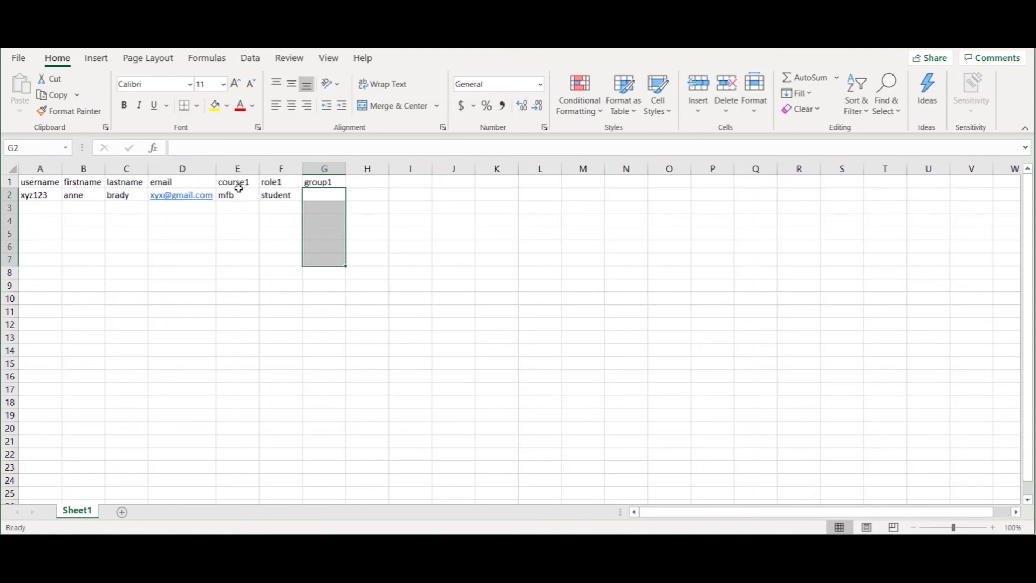
left_click(330, 194)
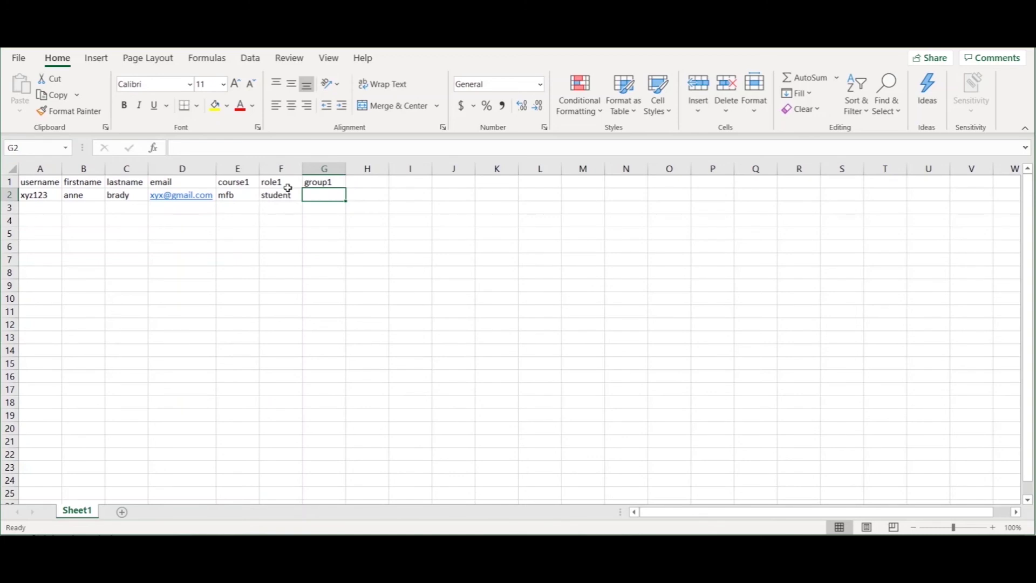
Type cohort1 into H1 as the next heading beside group1
left_click(357, 181)
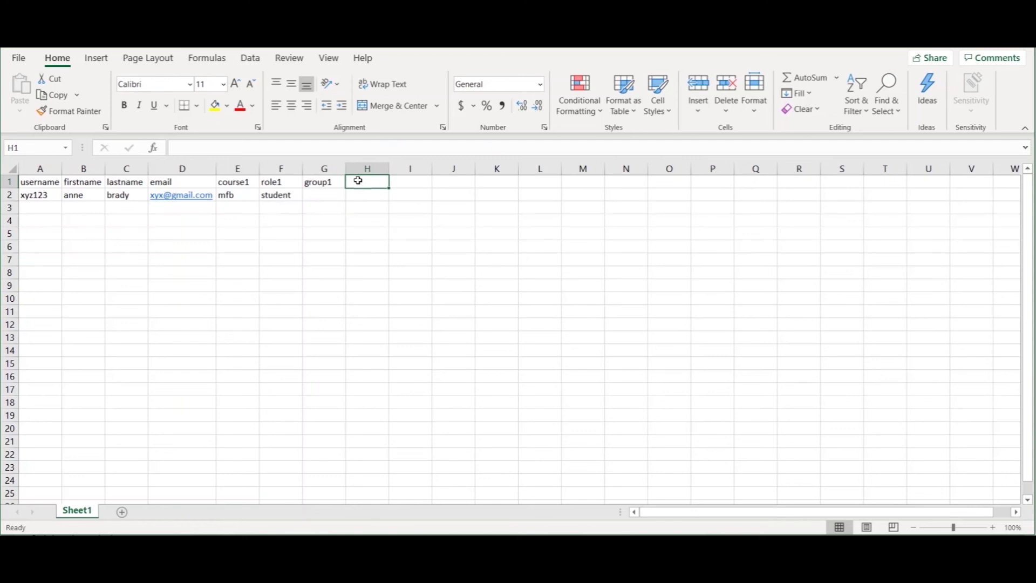
type("cohort1")
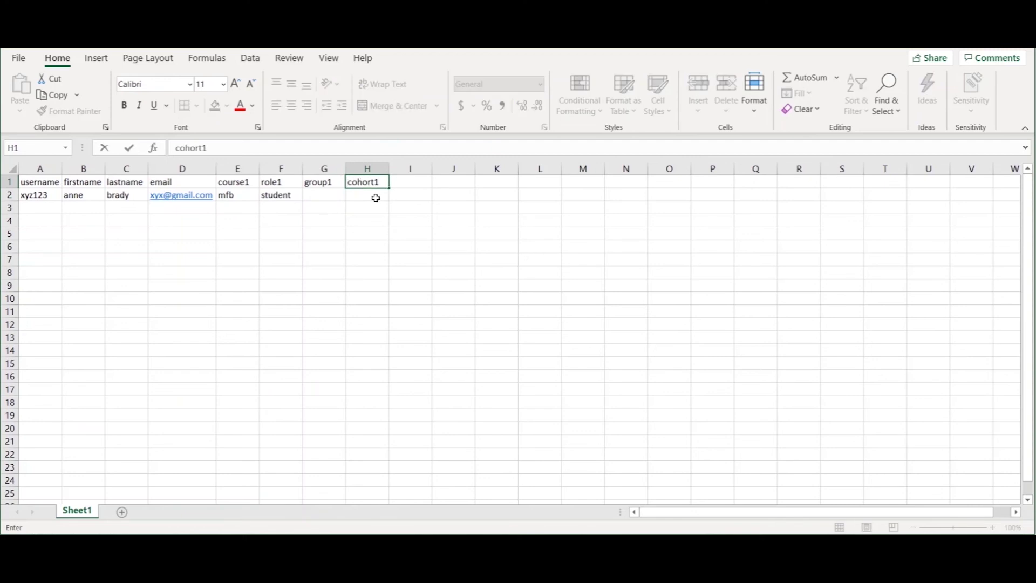
left_click_drag(375, 195, 372, 261)
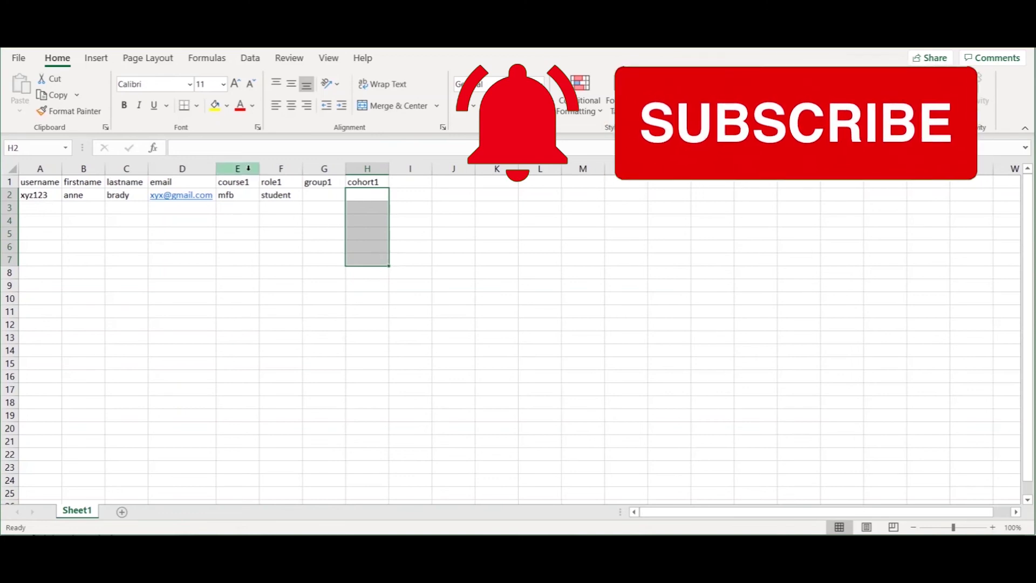
Delete columns E–H (course1, role1, group1, cohort1), keeping username, firstname, lastname and email
left_click_drag(253, 169, 367, 168)
right_click(367, 169)
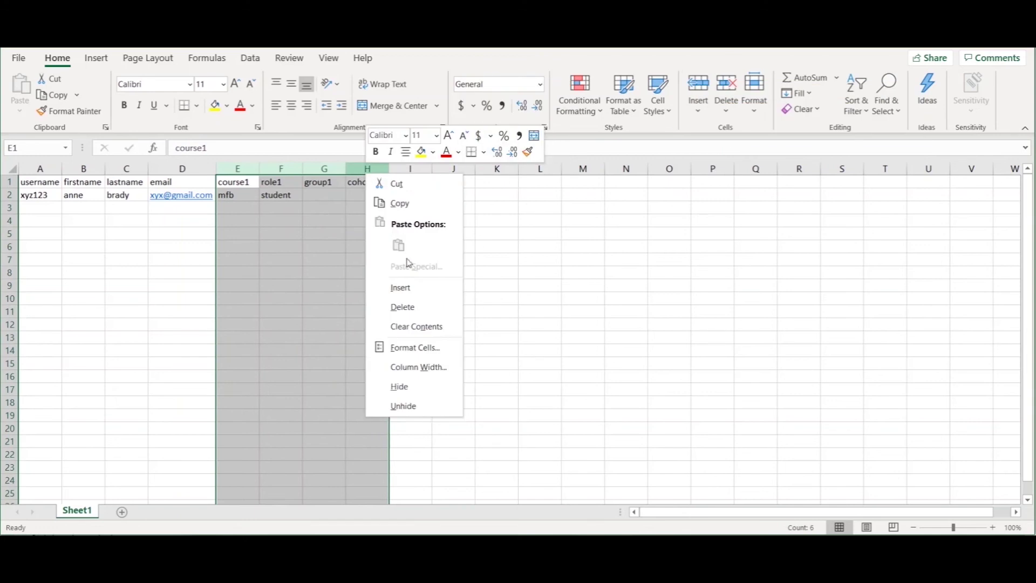
left_click(424, 306)
left_click(186, 210)
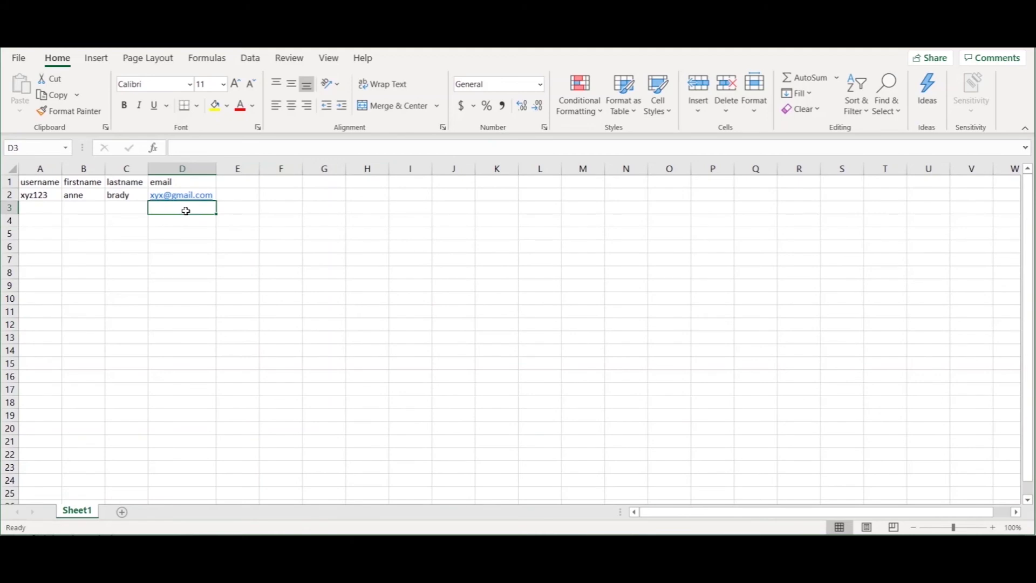
left_click_drag(24, 210, 156, 214)
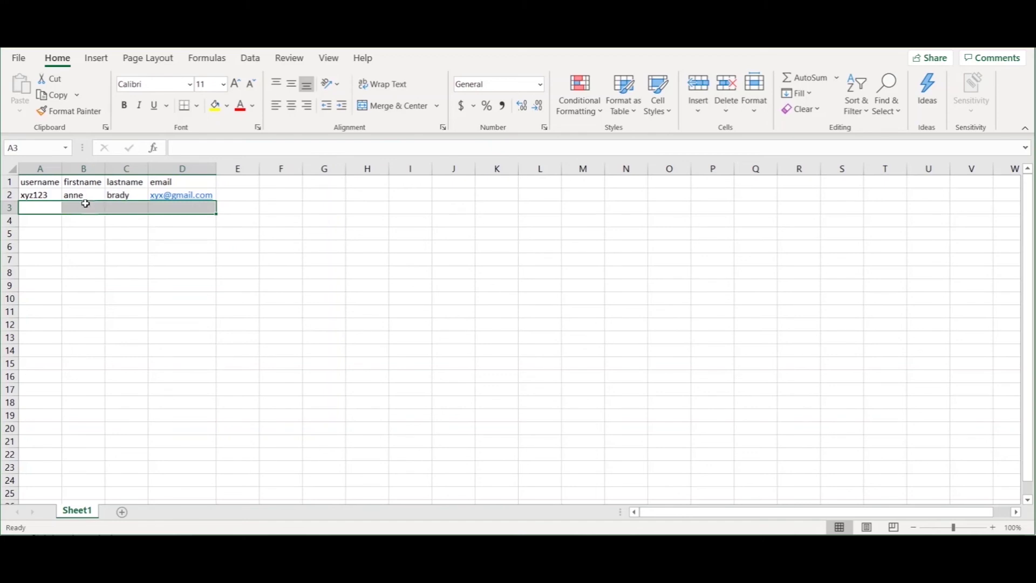
Replace xyz123 in A2 with =CONCATENATE(B2,C2), joining the first and last names
left_click(47, 169)
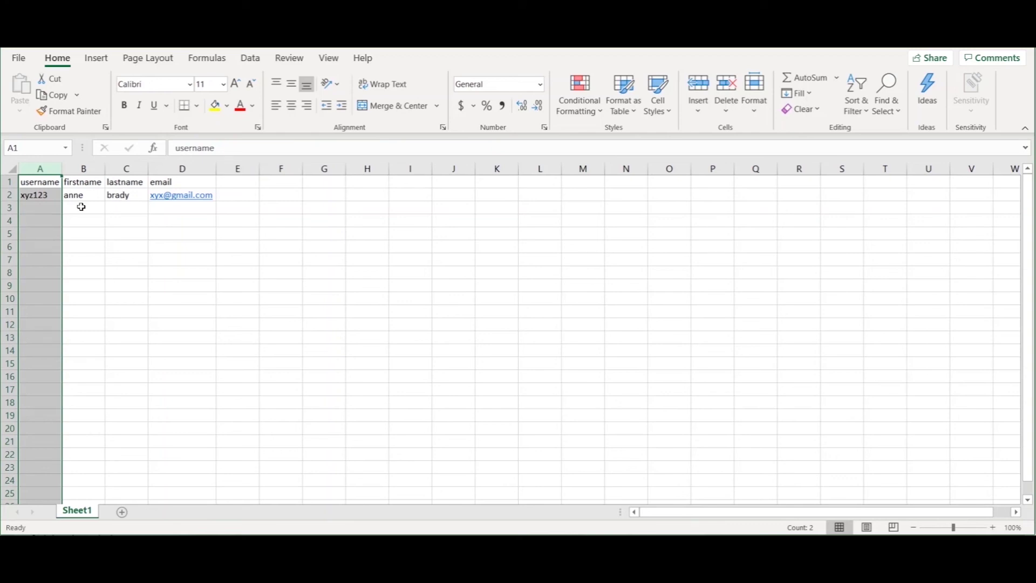
left_click(34, 197)
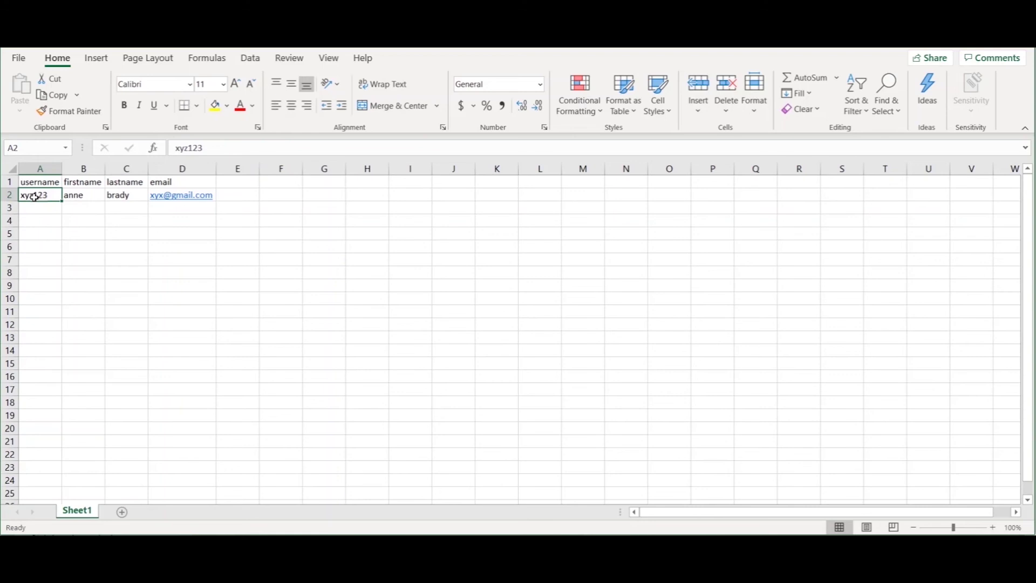
left_click_drag(207, 149, 170, 149)
key("BackSpace")
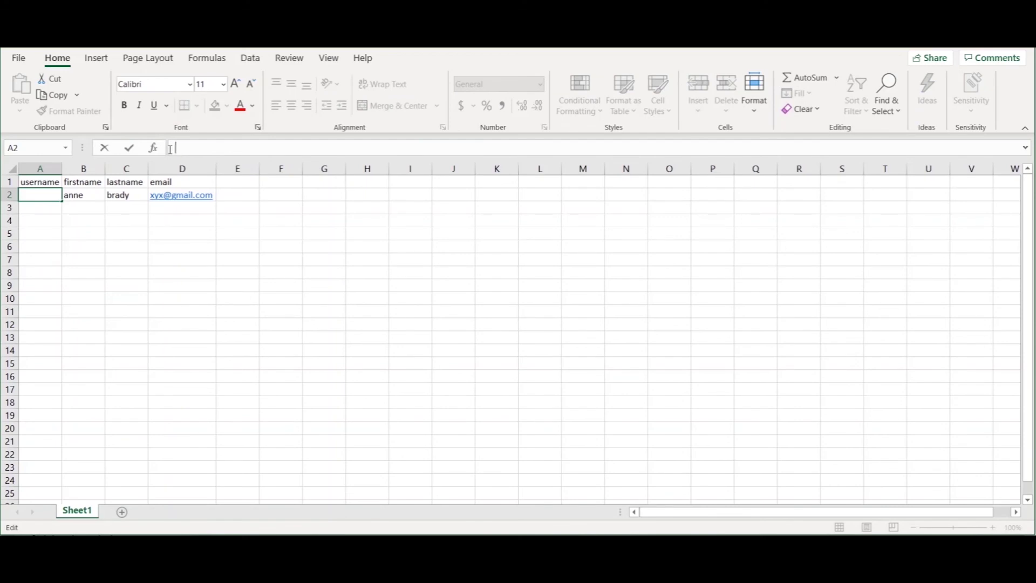
type("=")
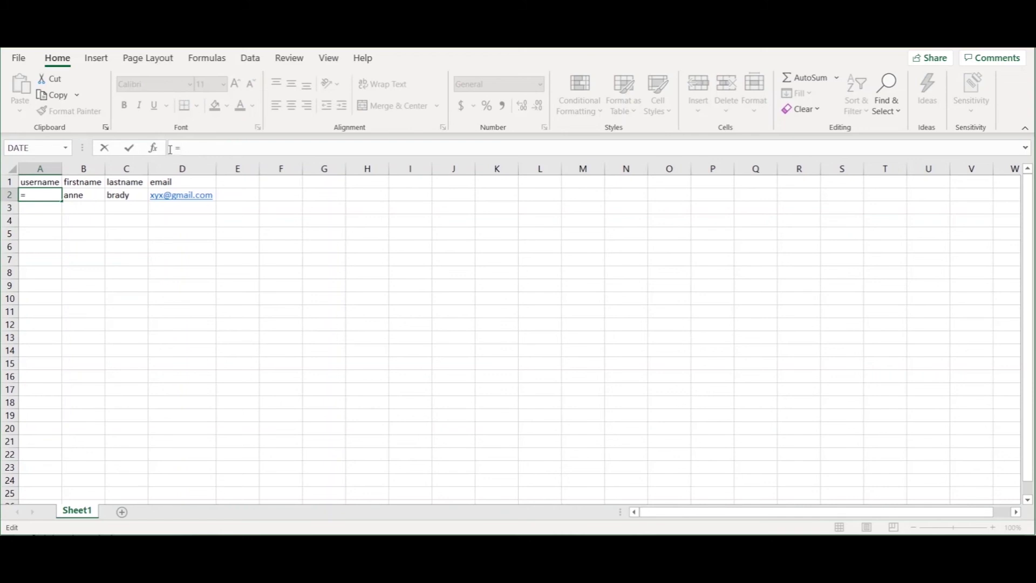
type("con")
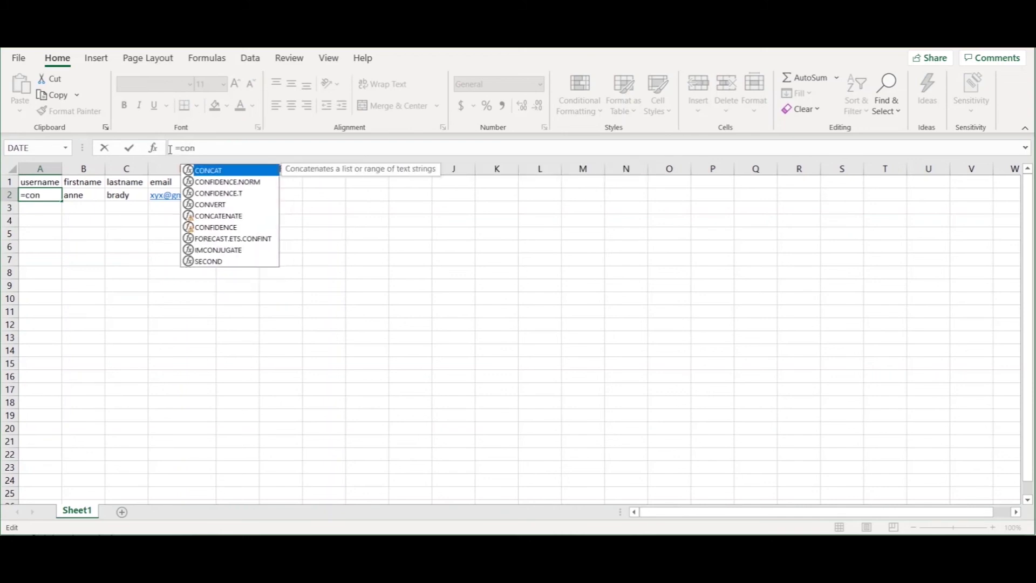
type("c")
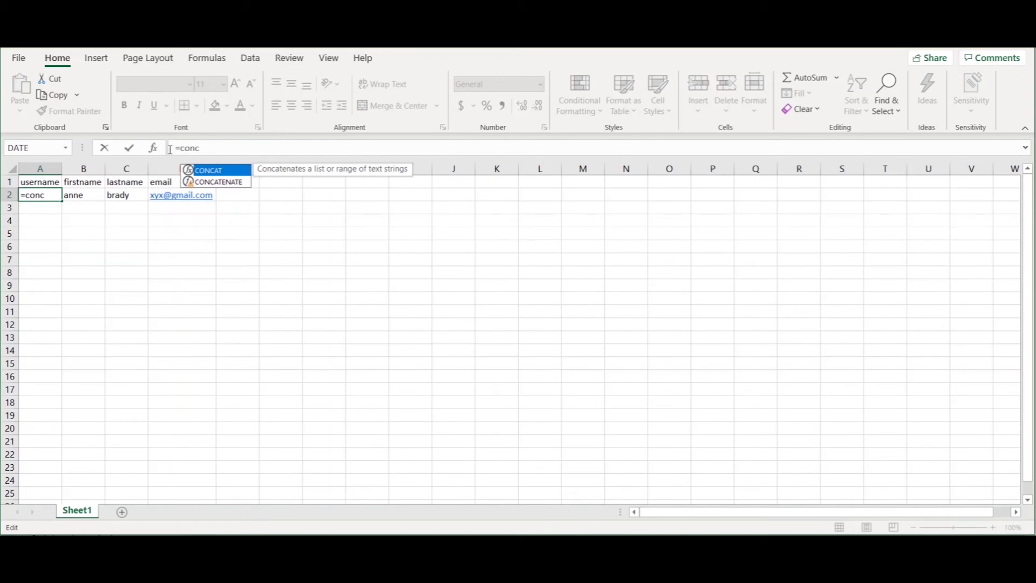
double_click(218, 183)
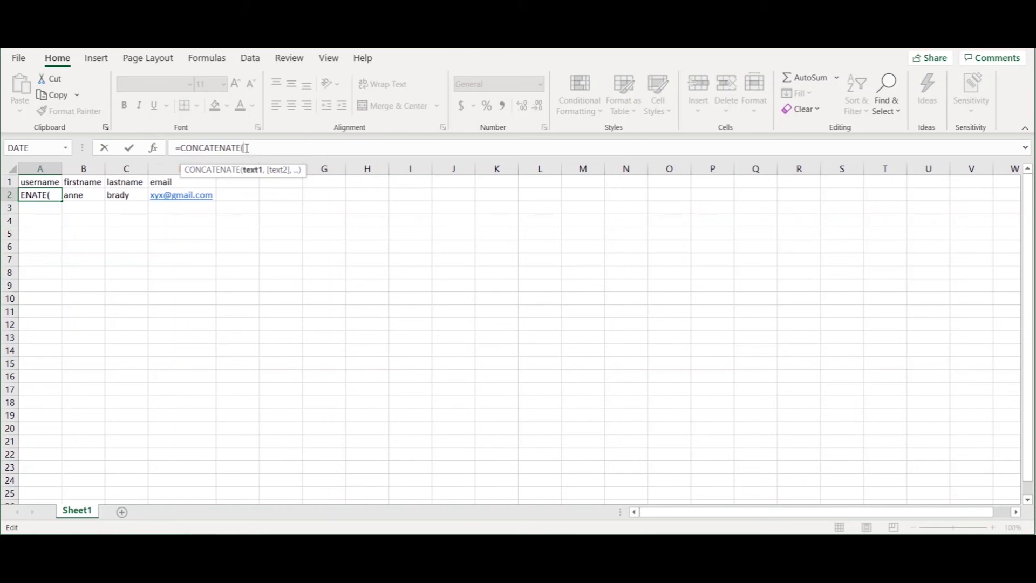
left_click(88, 198)
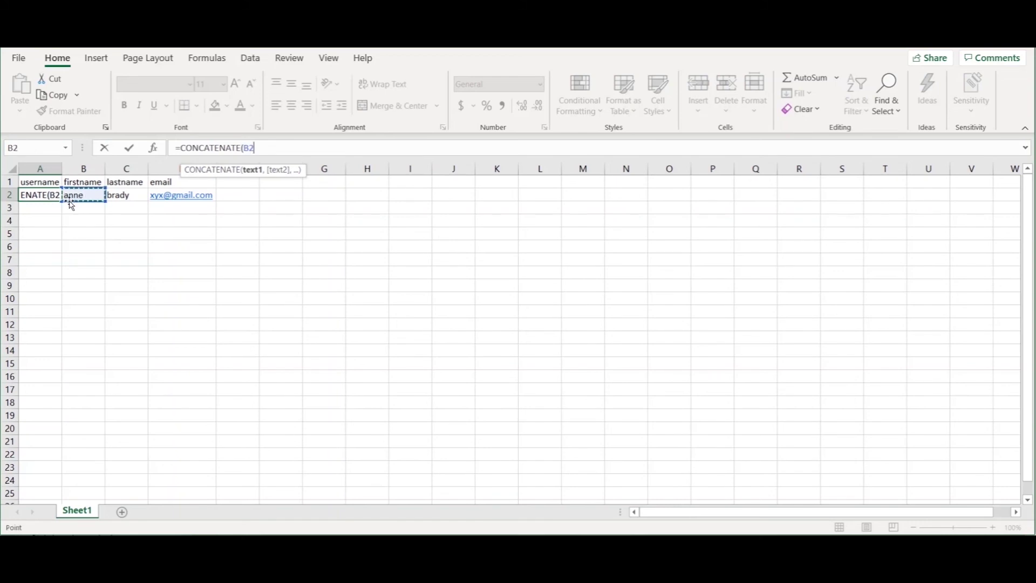
type(",")
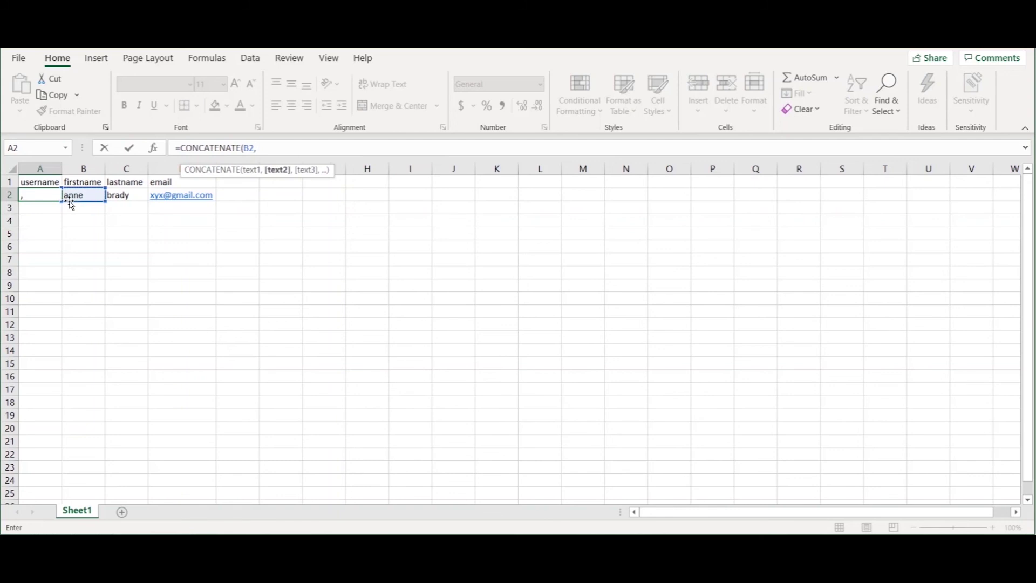
left_click(124, 198)
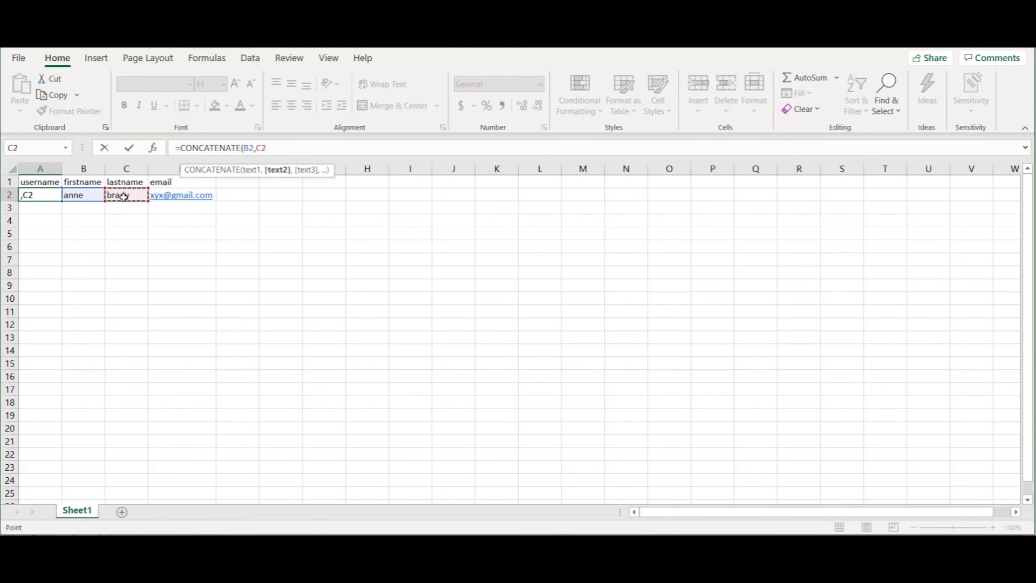
type(")")
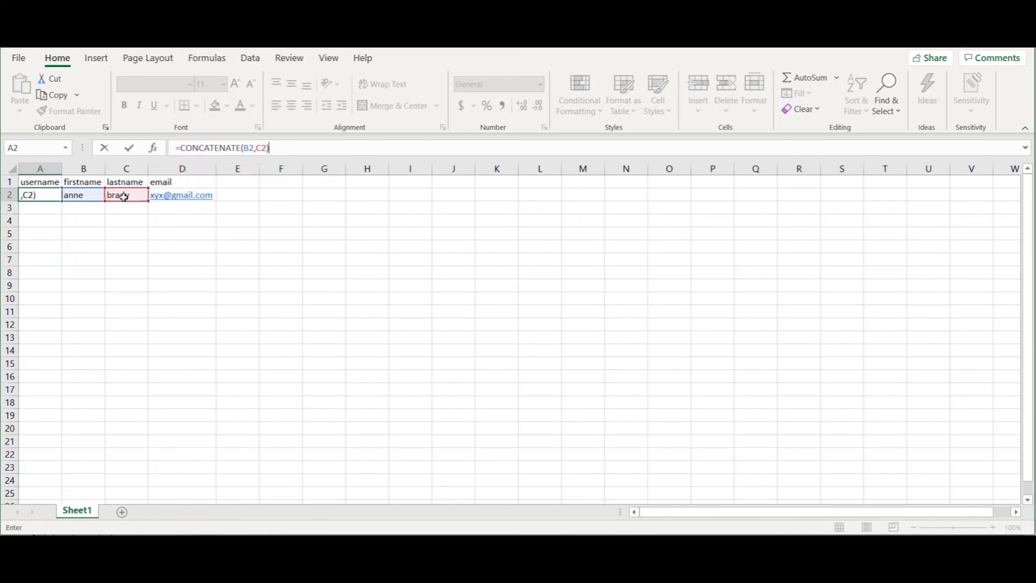
key("Return")
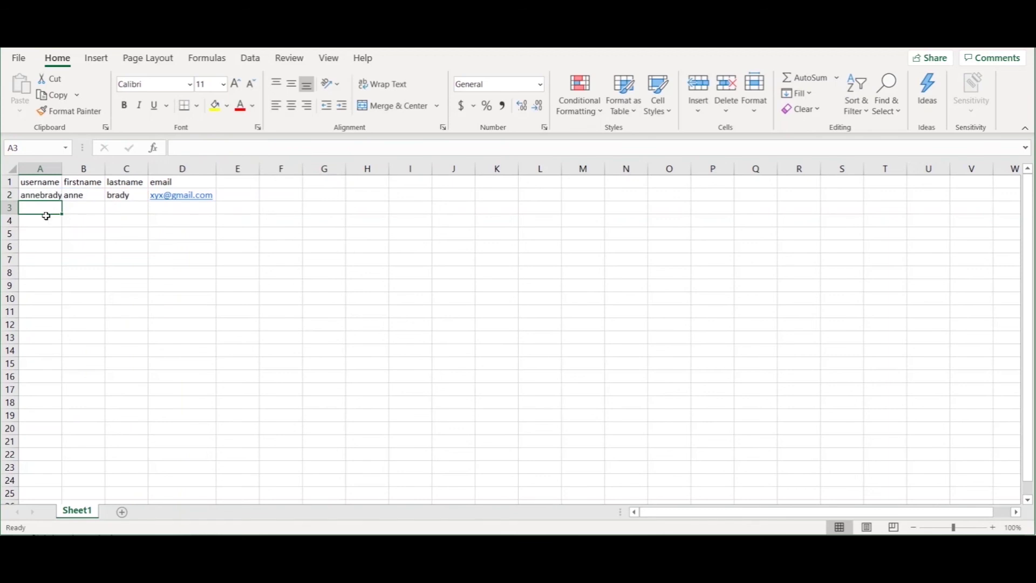
Autofit column A and add an underscore separator between the name parts in A2's formula
double_click(58, 174)
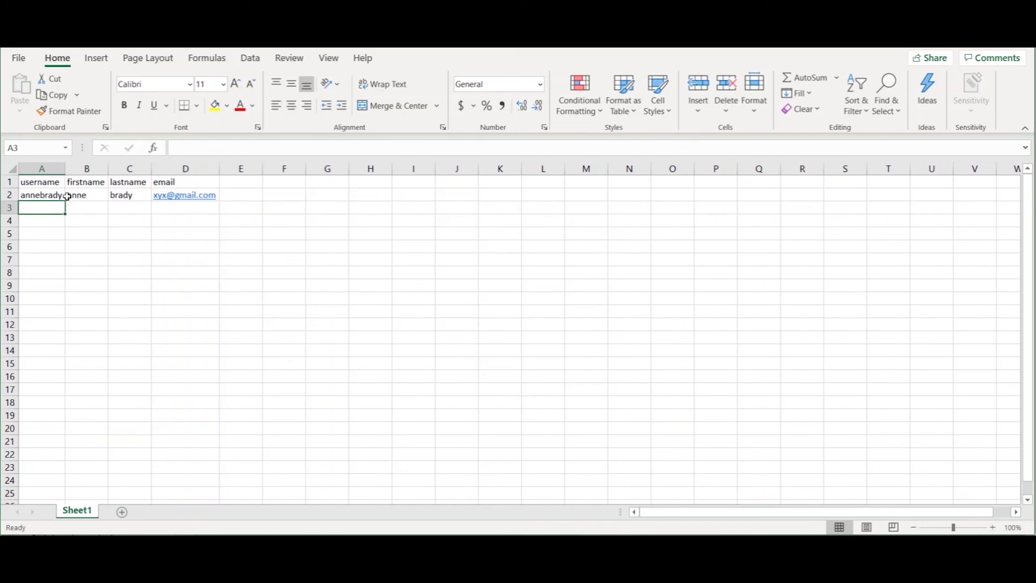
left_click(55, 196)
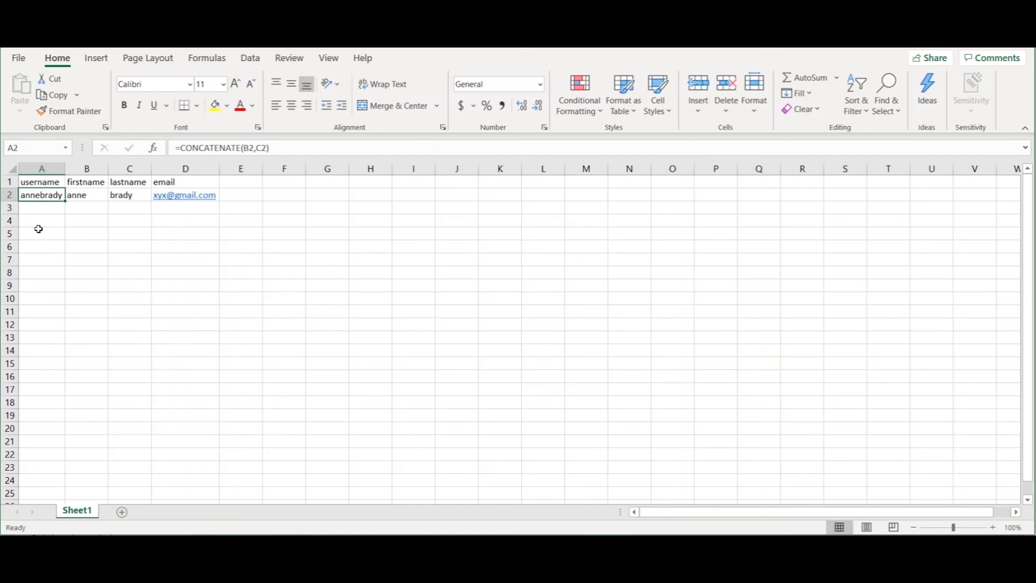
left_click(38, 210)
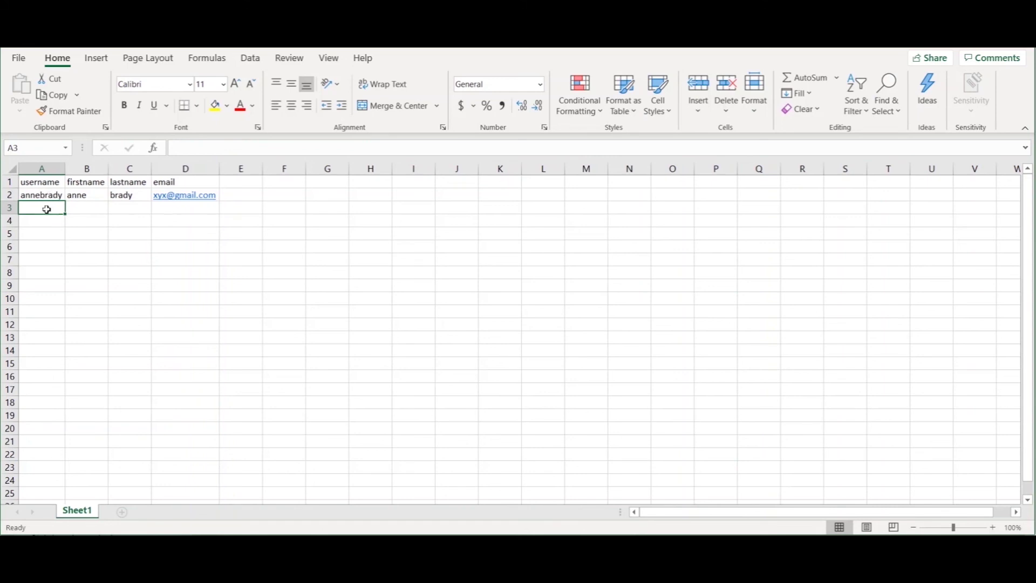
left_click(52, 197)
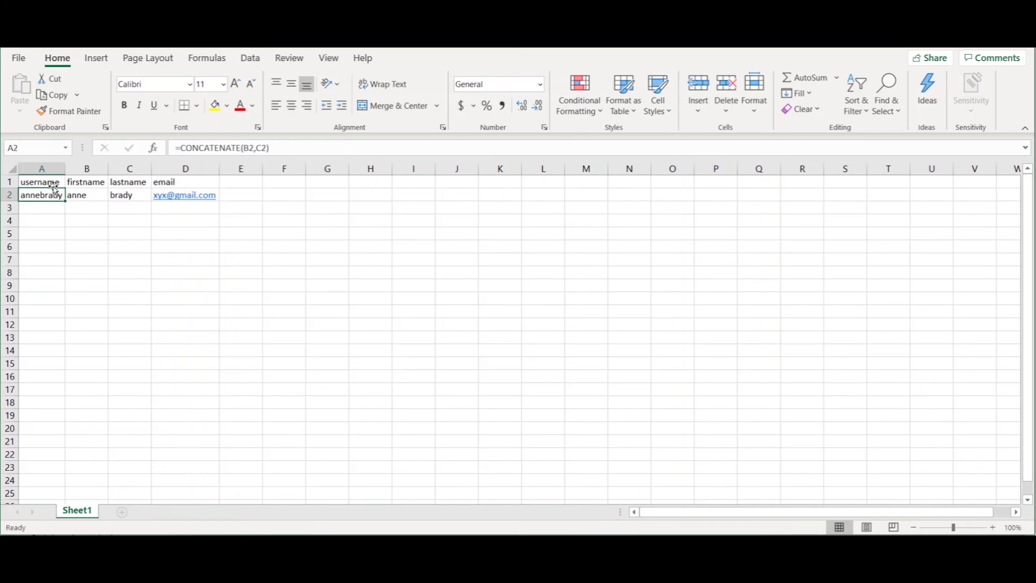
left_click(257, 148)
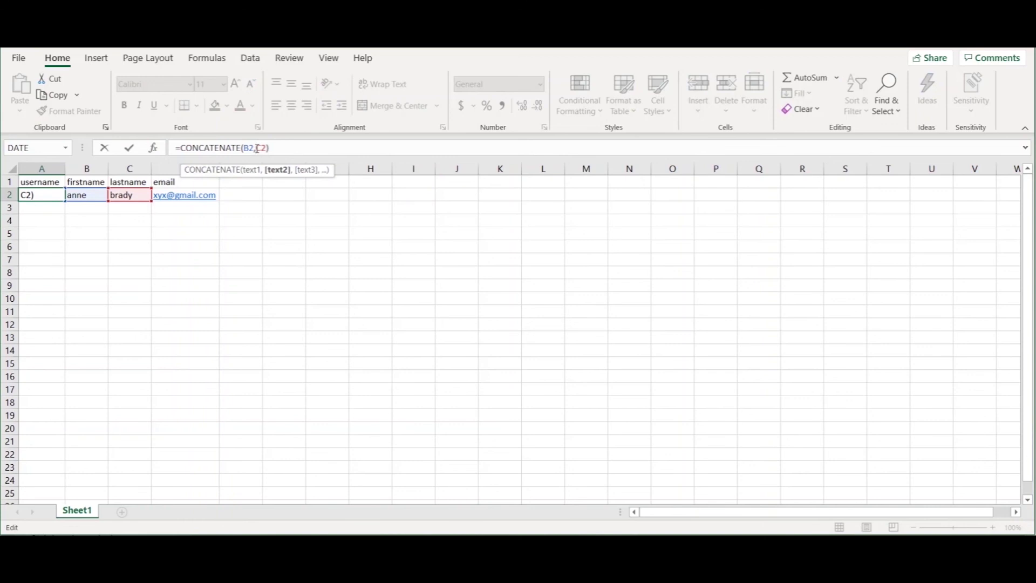
type("\"_")
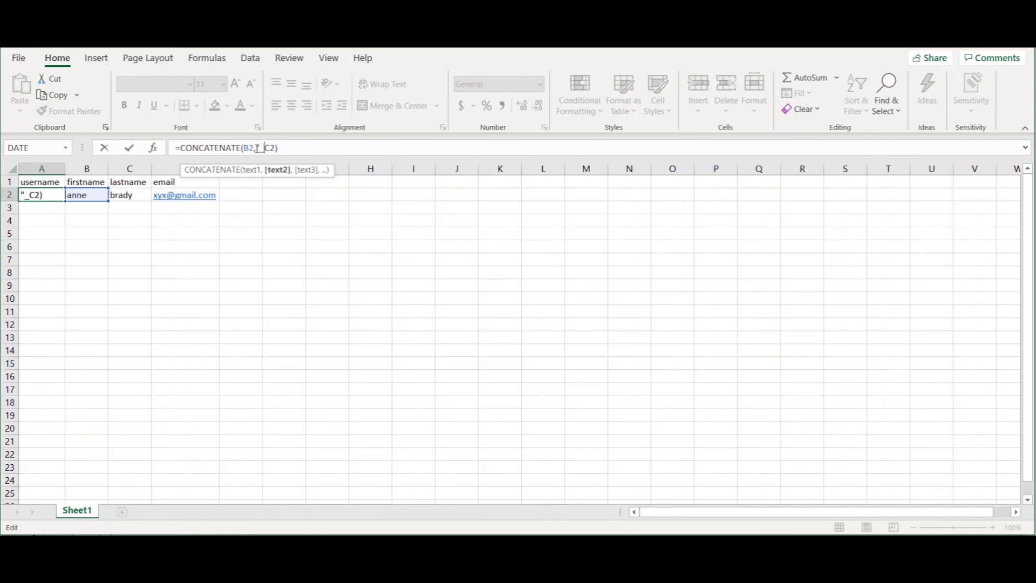
type("\",")
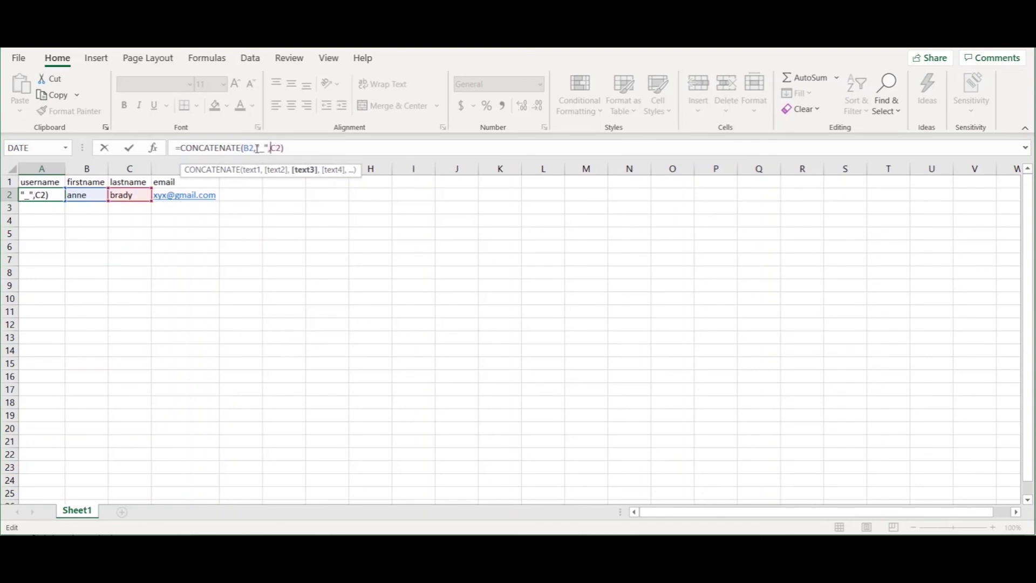
key("Return")
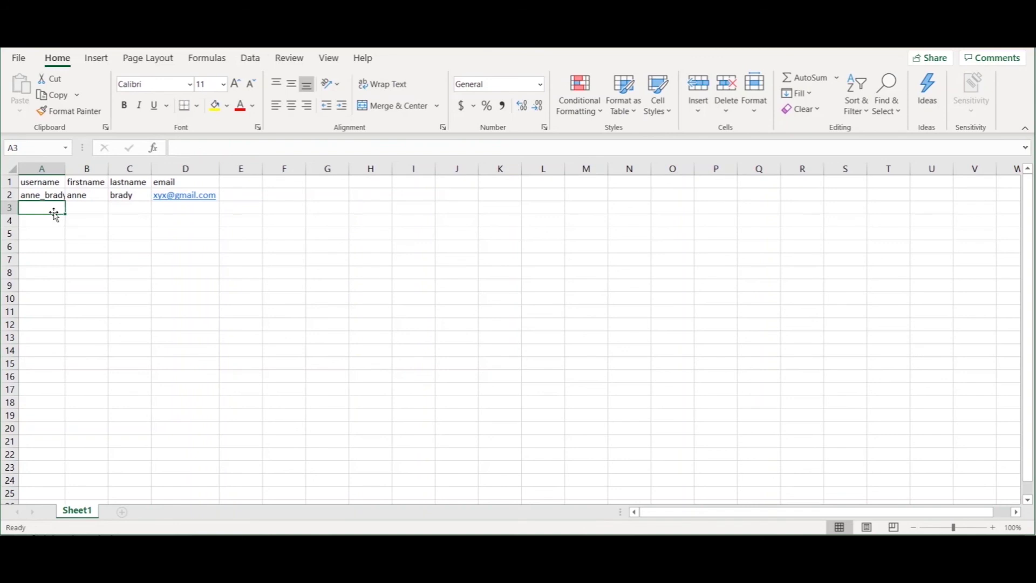
Change A2's separator from underscore to a dot and refit column A
left_click(57, 196)
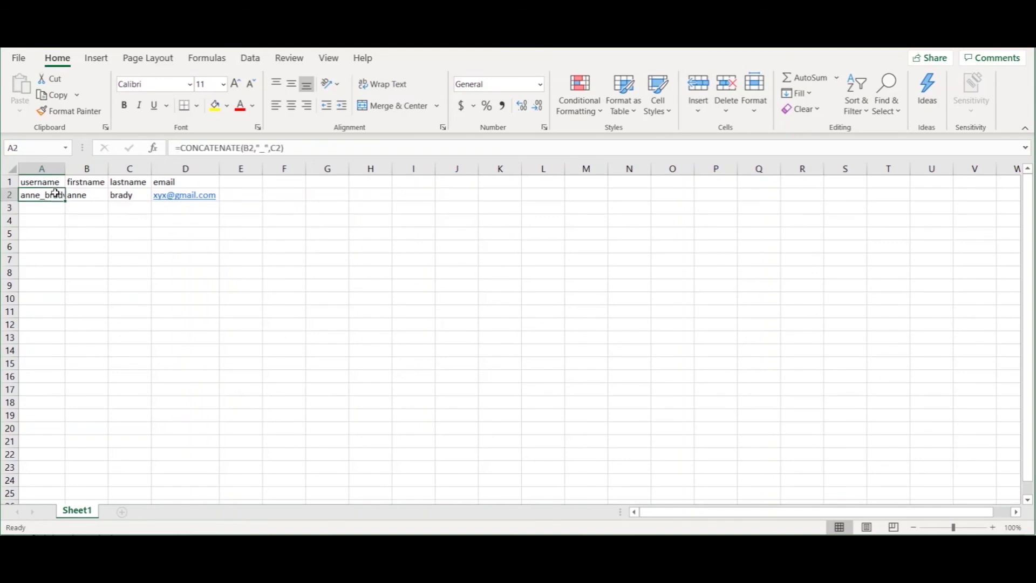
left_click(266, 148)
key("BackSpace")
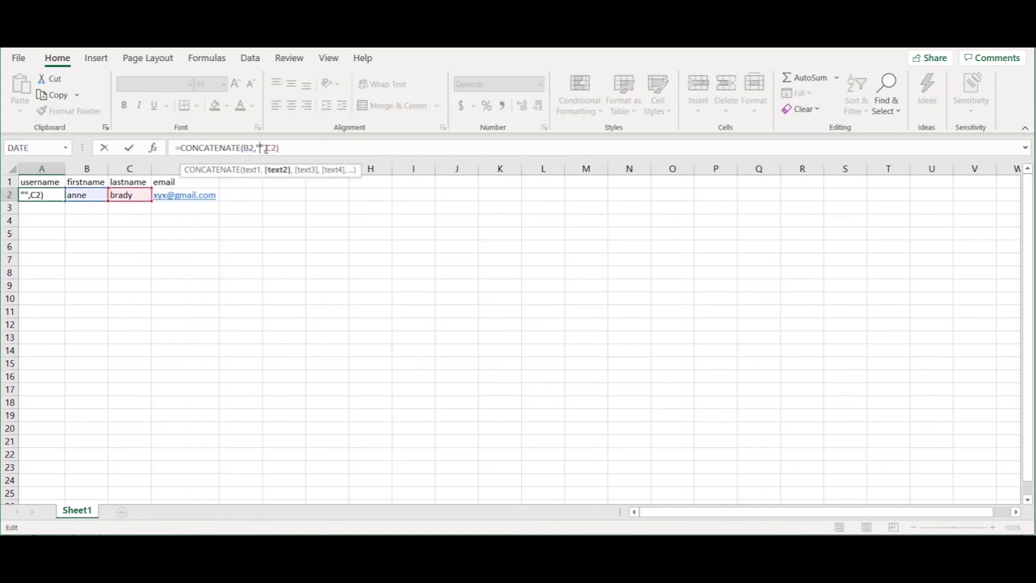
type(".")
key("Return")
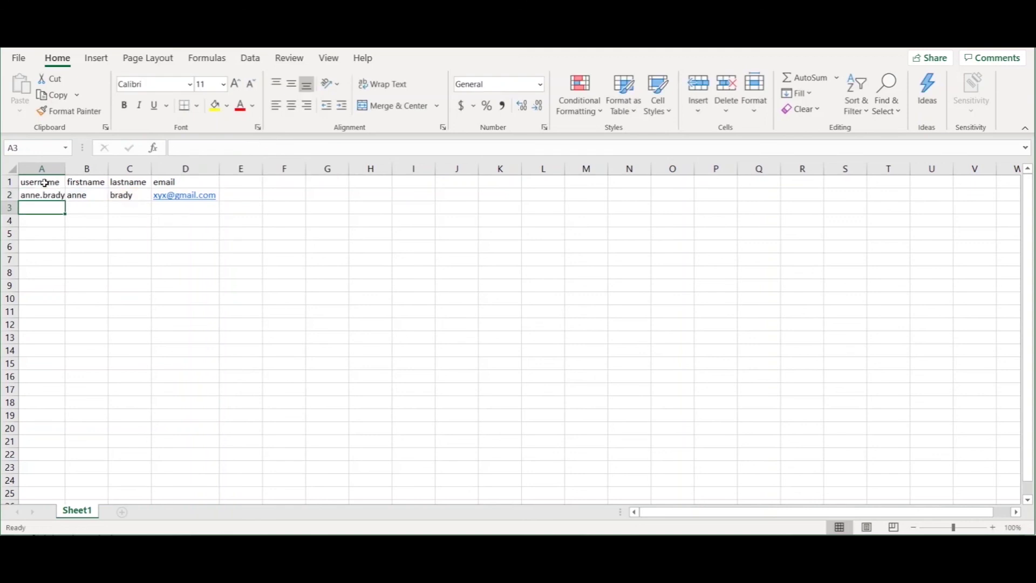
double_click(65, 169)
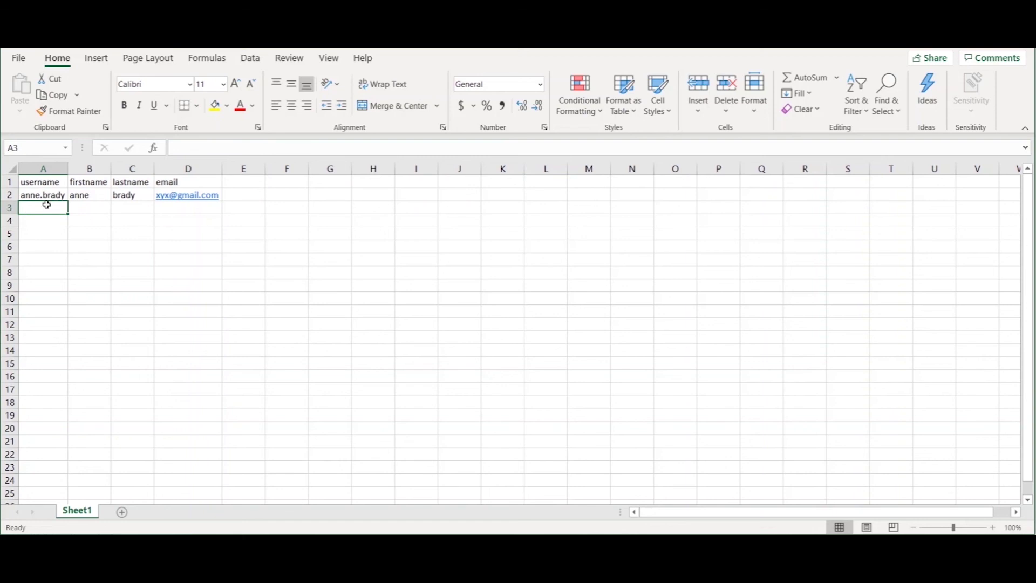
Remove the dot separator so A2 is back to =CONCATENATE(B2,C2)
left_click(48, 195)
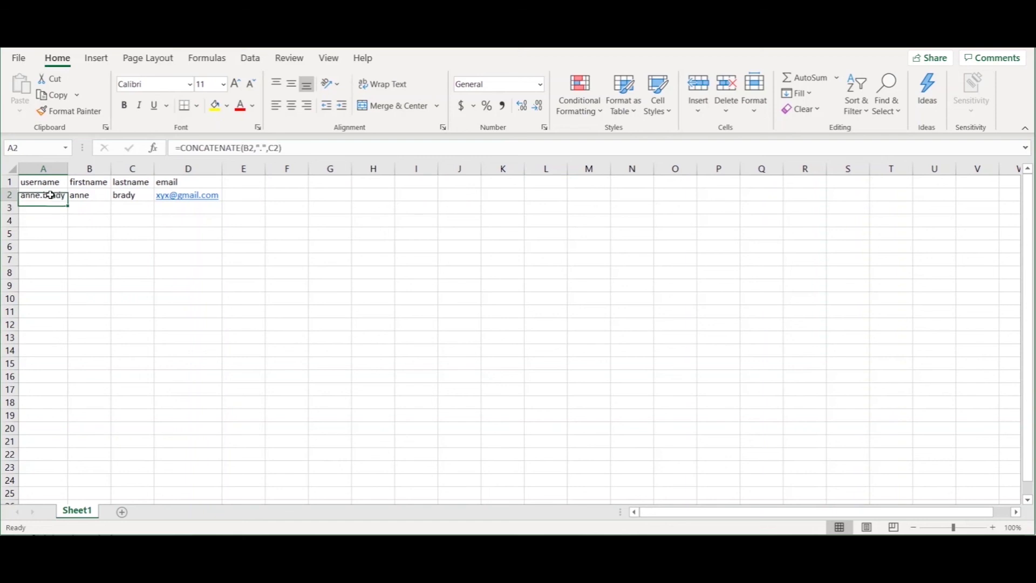
left_click(264, 148)
key("BackSpace")
key("BackSpace")
key("BackSpace")
key("BackSpace")
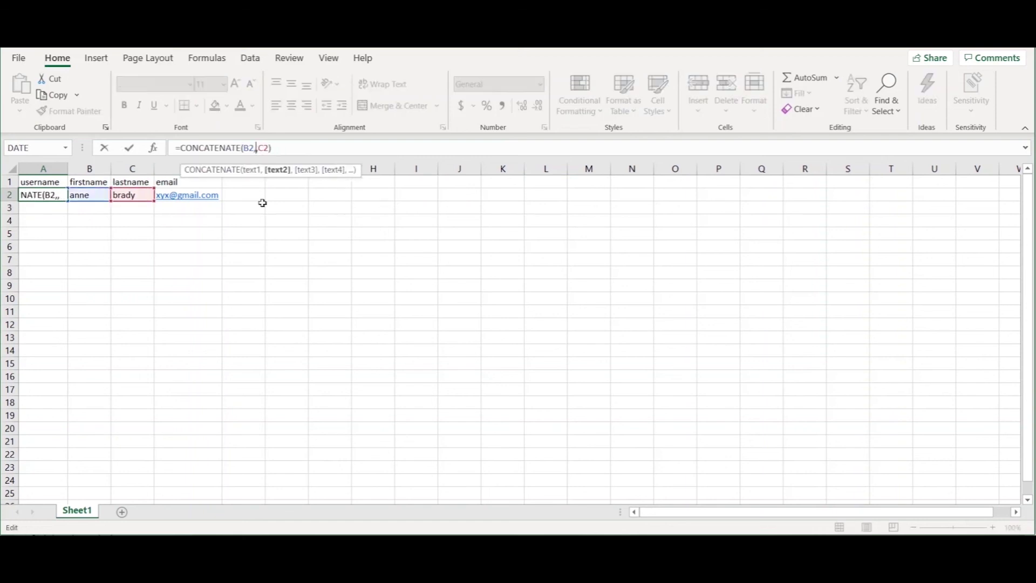
key("Return")
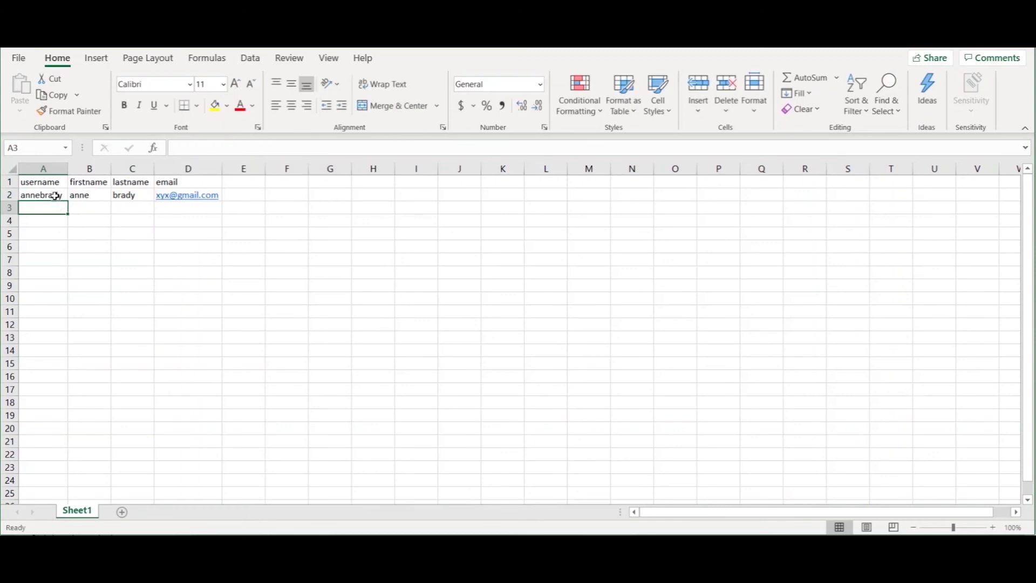
left_click(56, 196)
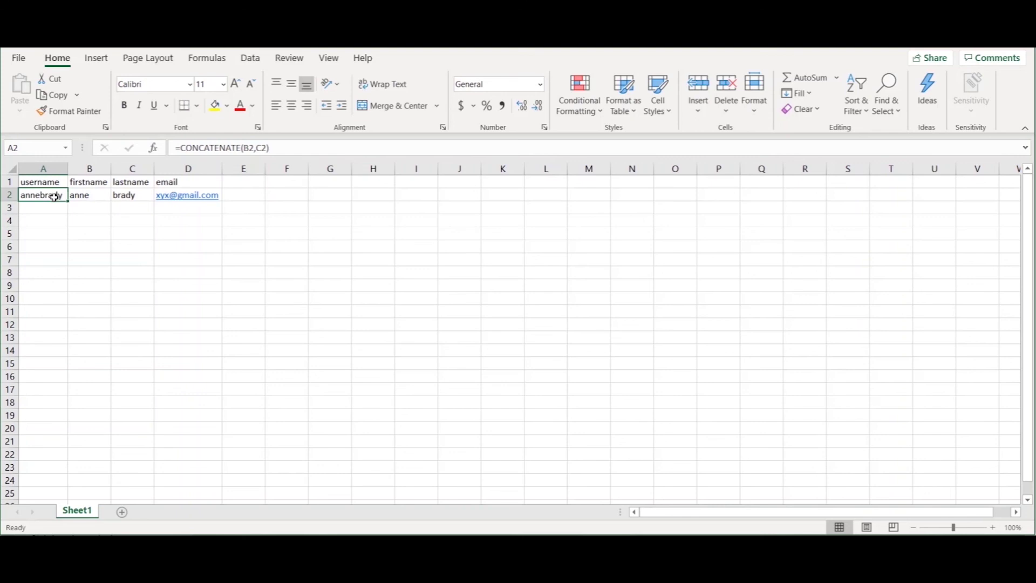
Fill A2's CONCATENATE formula down through A4 and check the copied formulas
left_click_drag(50, 208, 42, 293)
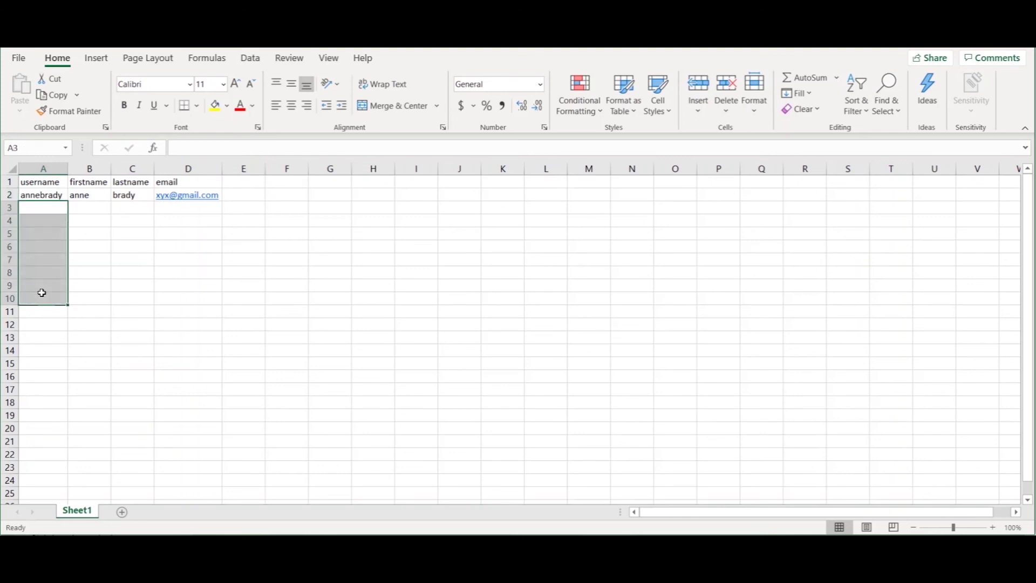
left_click(49, 196)
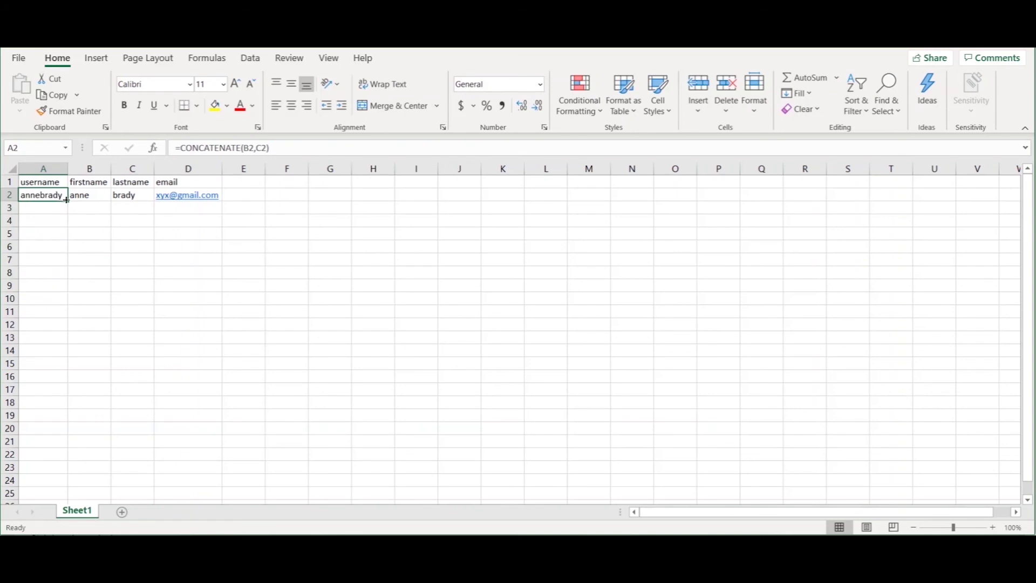
left_click_drag(66, 200, 55, 239)
left_click(41, 212)
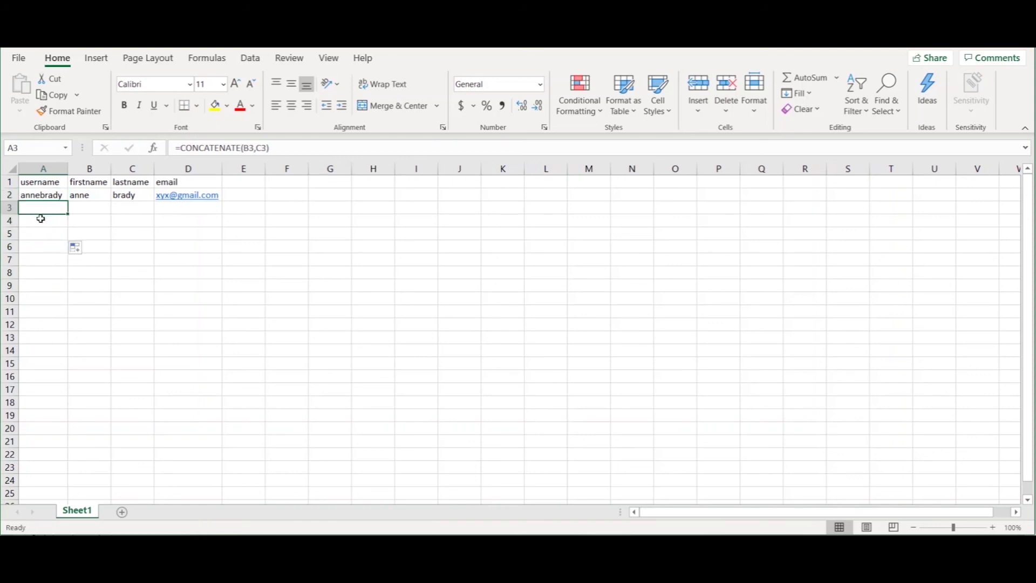
left_click(43, 221)
left_click(43, 233)
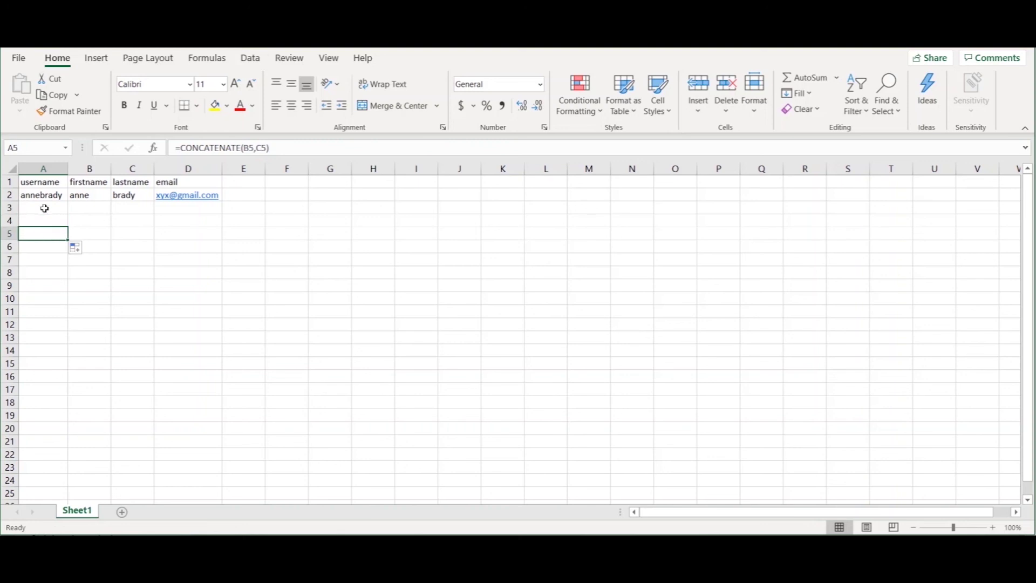
left_click_drag(44, 208, 55, 208)
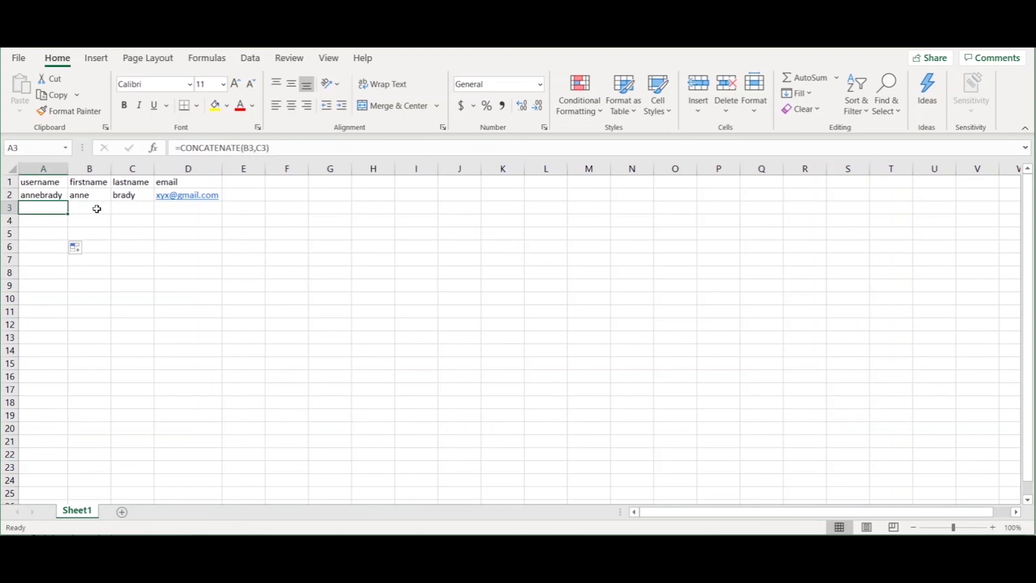
Enter the second user's first name in B3 and last name in C3
left_click(97, 209)
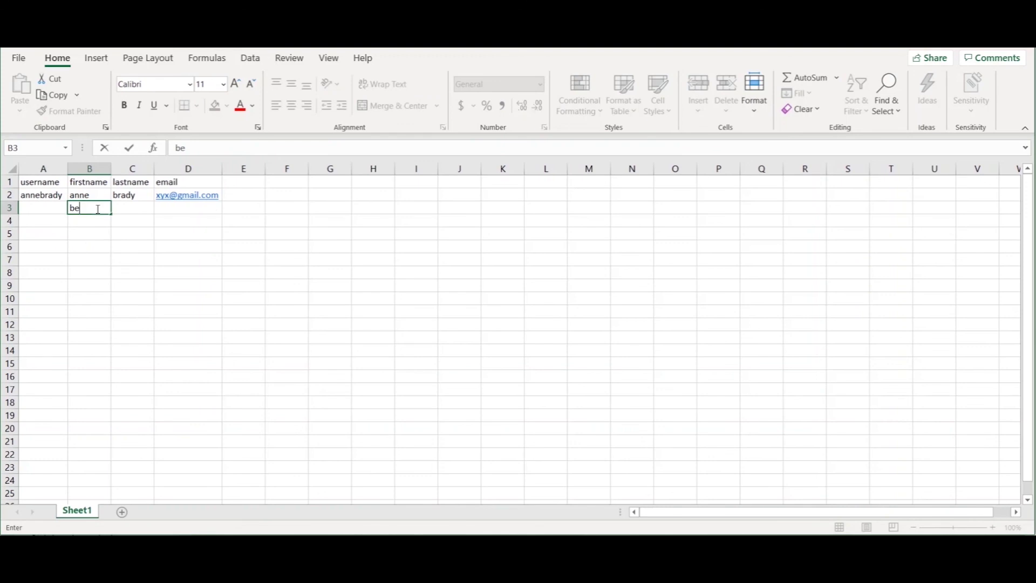
left_click(131, 204)
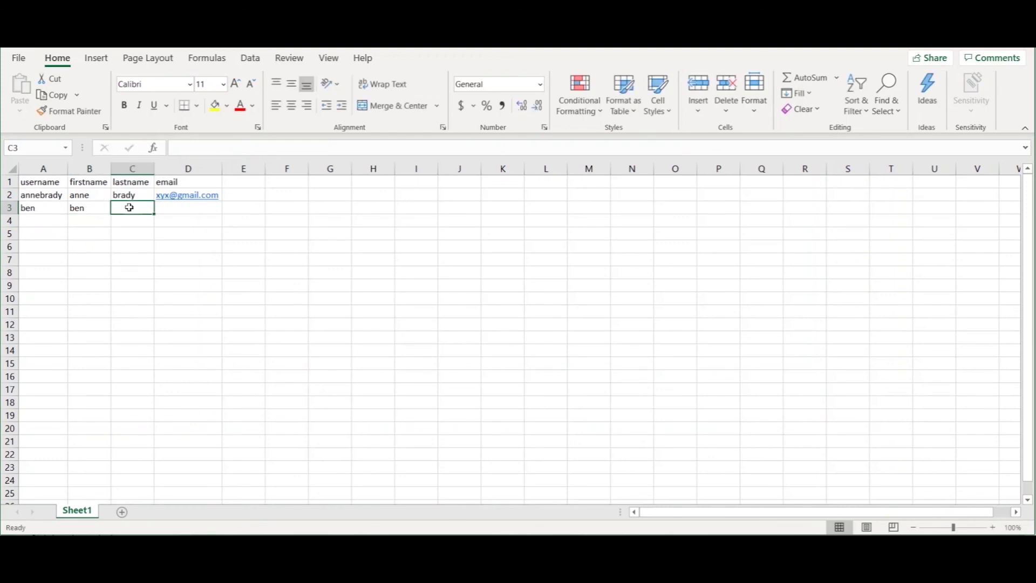
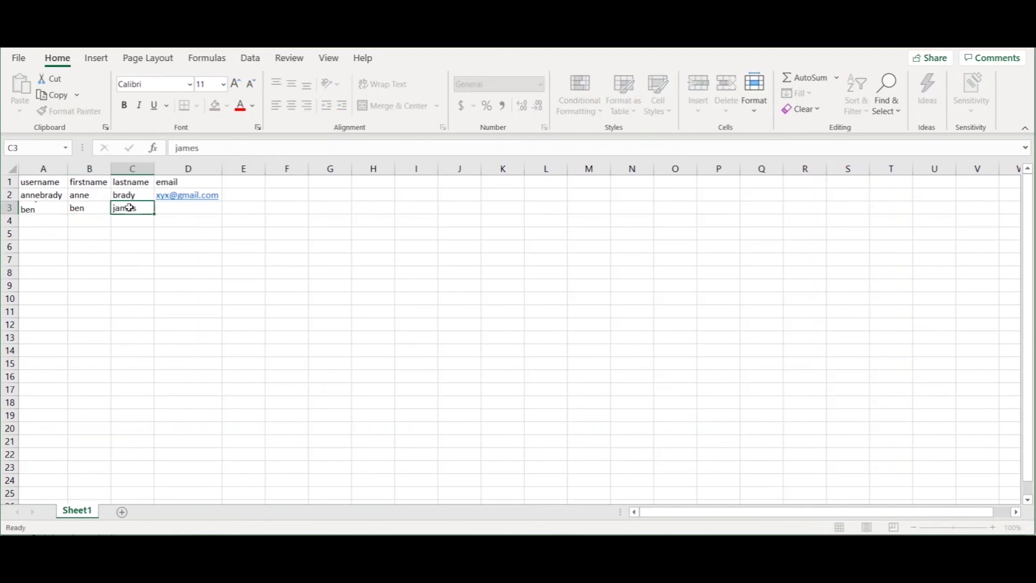
key("Return")
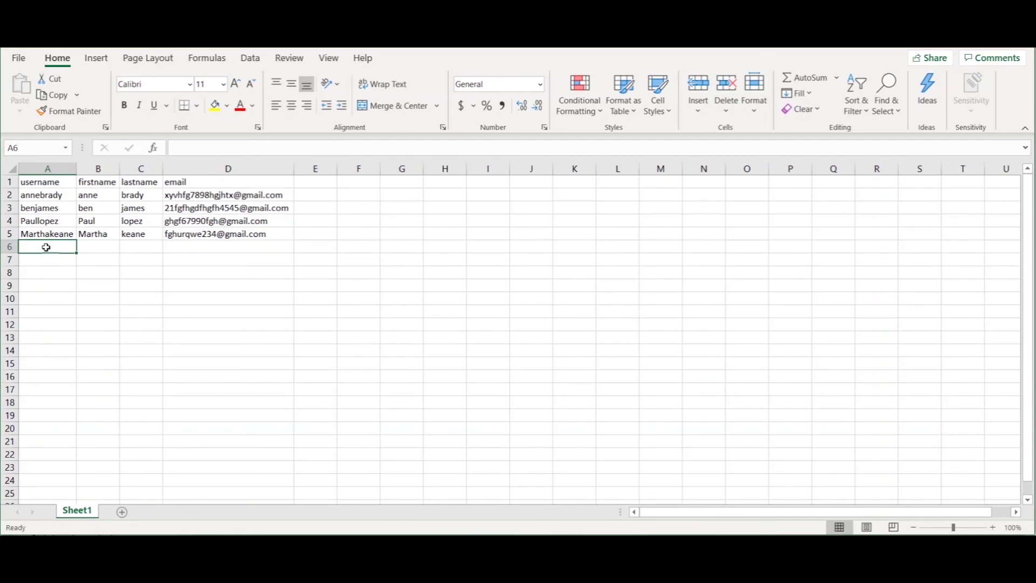
Save As the sheet in CSV UTF-8 (Comma delimited) (*.csv) format
left_click(19, 58)
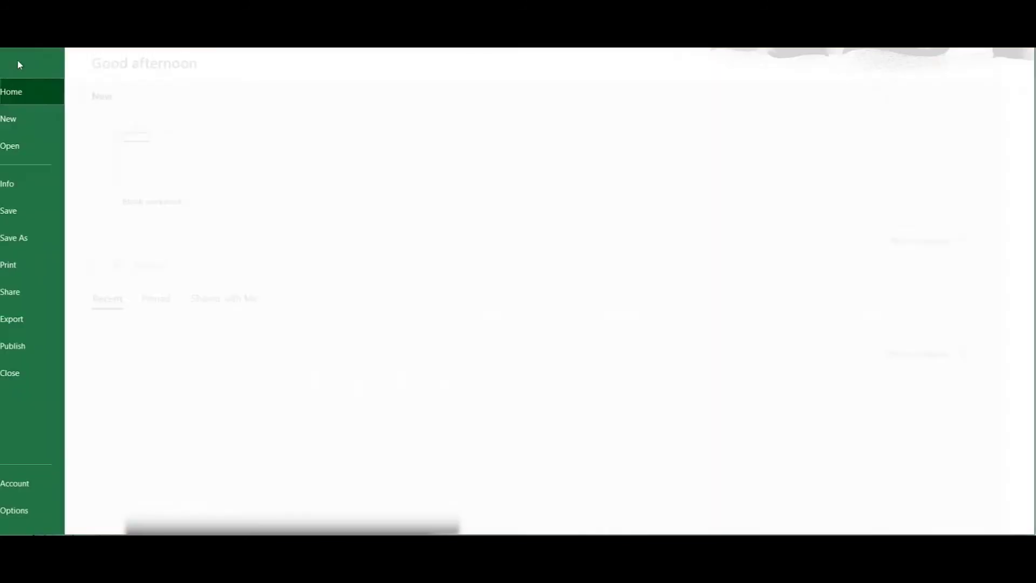
left_click(42, 236)
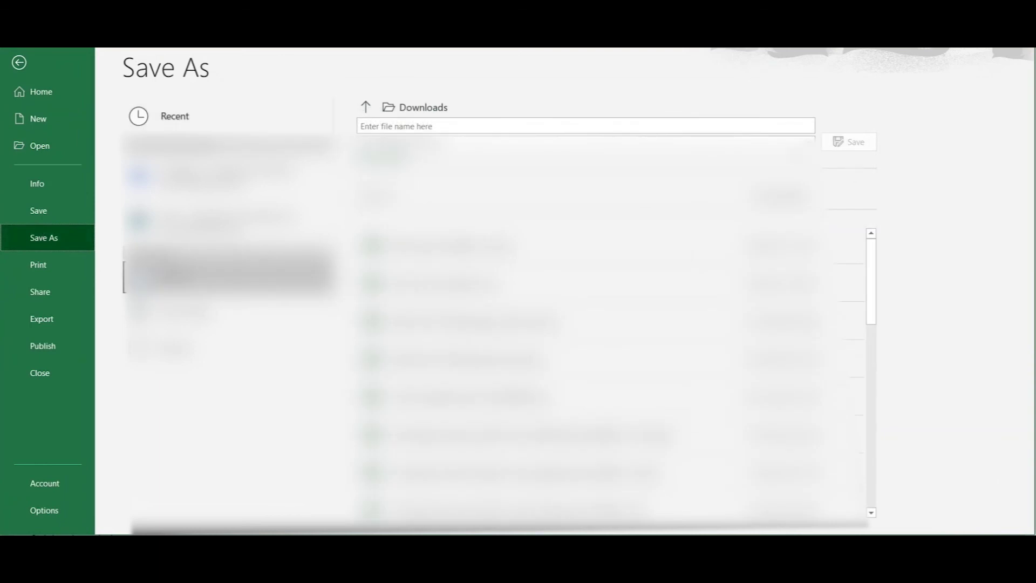
left_click(803, 145)
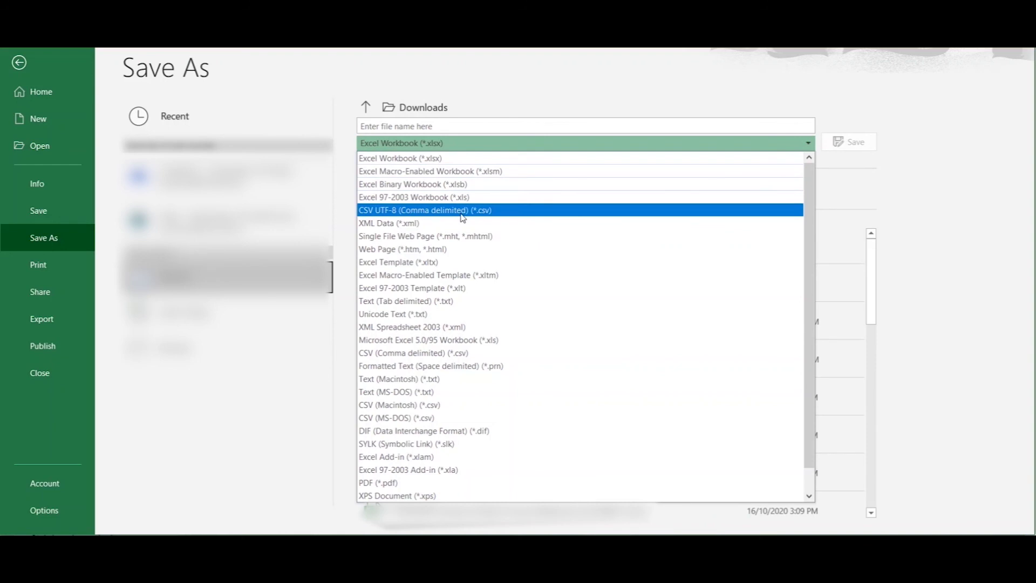
left_click(463, 211)
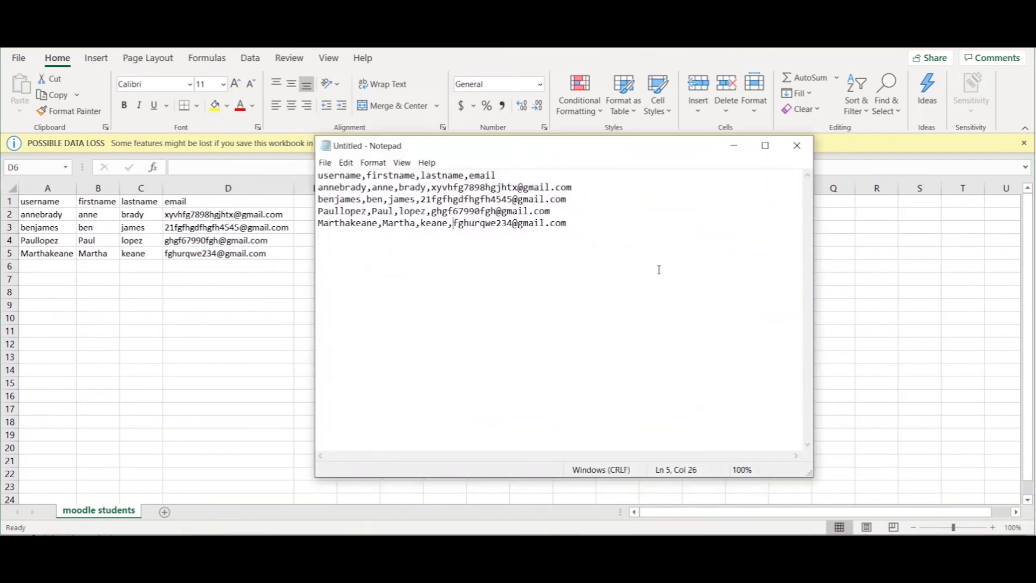
Highlight the CSV's user lines and header line in Notepad to verify the comma-separated content
left_click_drag(608, 221, 328, 187)
left_click(328, 187)
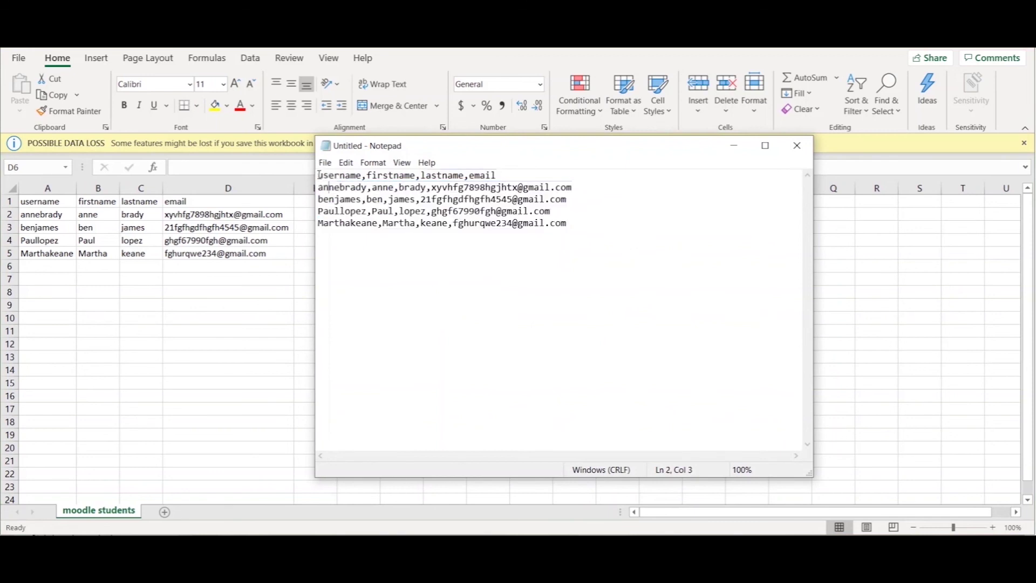
left_click_drag(319, 176, 497, 176)
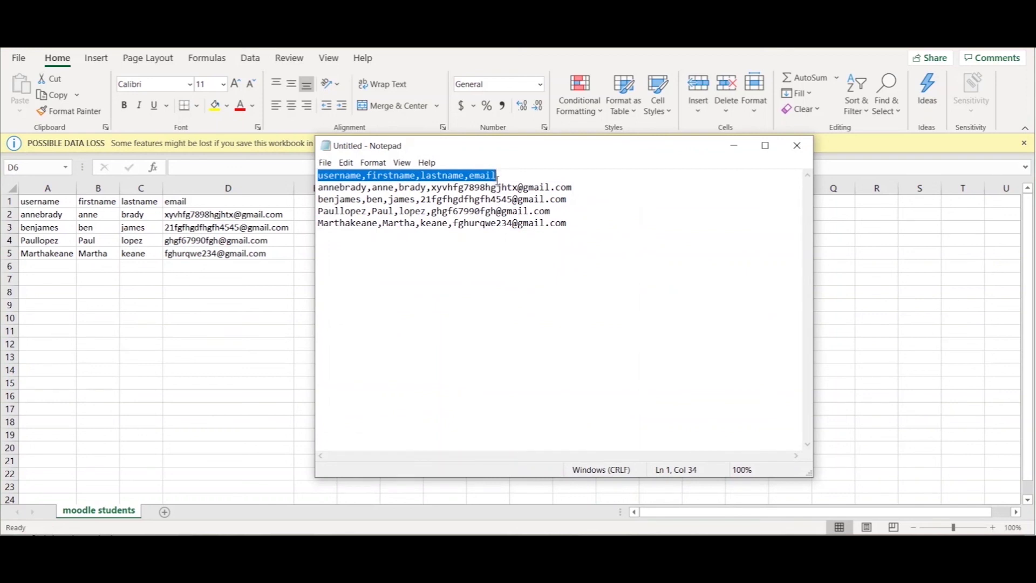
left_click(492, 188)
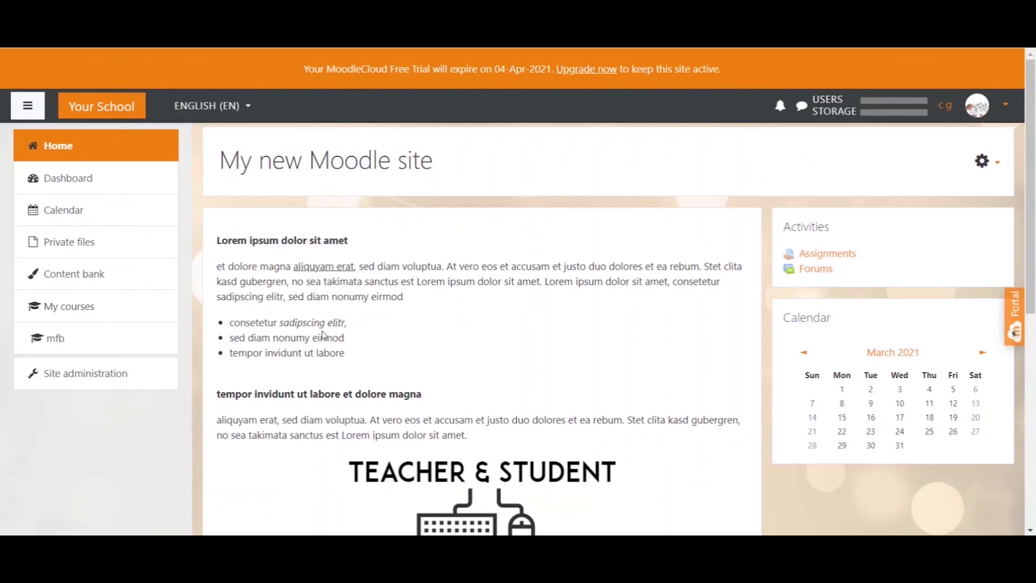
Open Site administration > Users, view the user list, then return to the account options
left_click(96, 381)
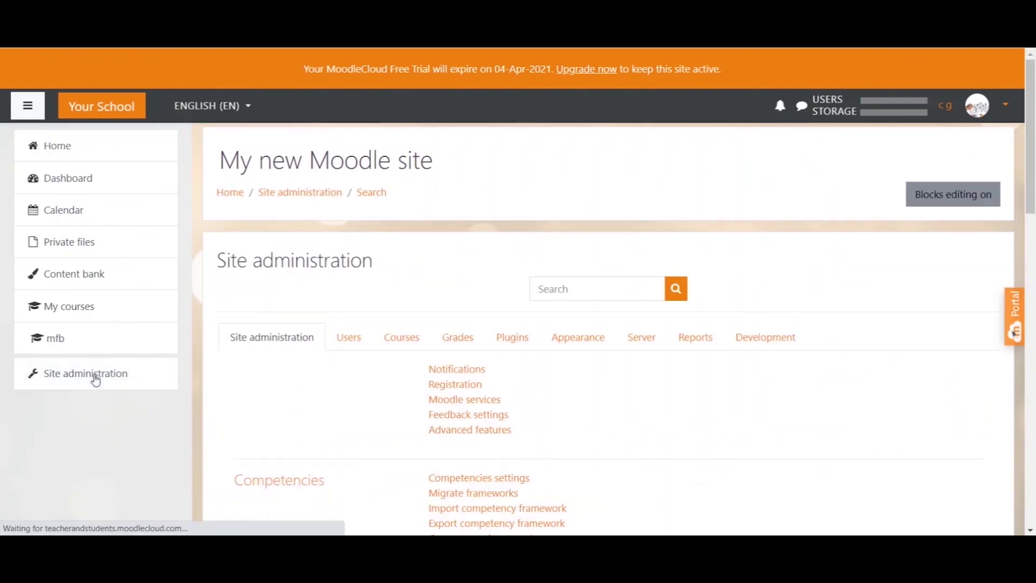
left_click(344, 340)
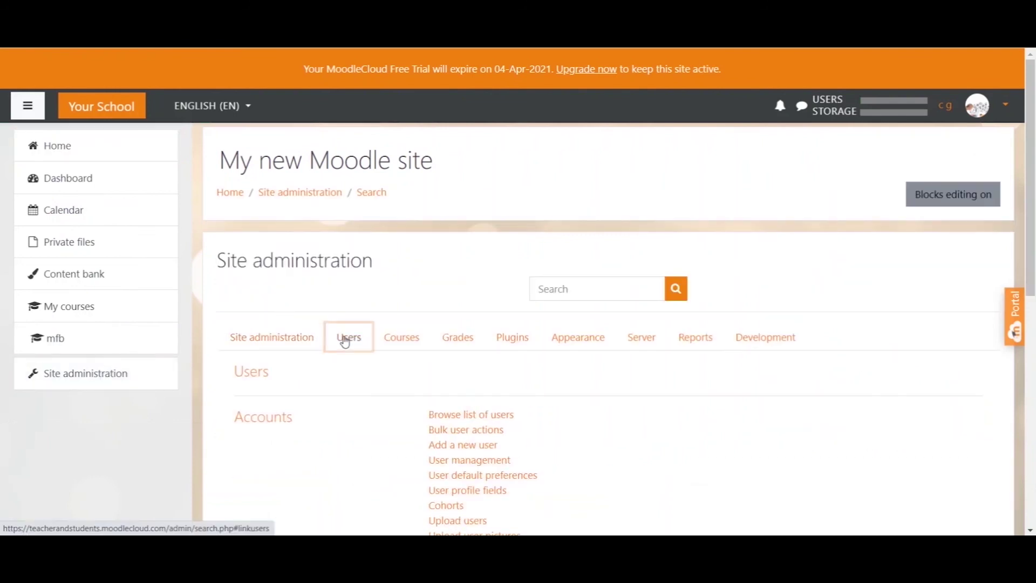
scroll(347, 372, "down", 1)
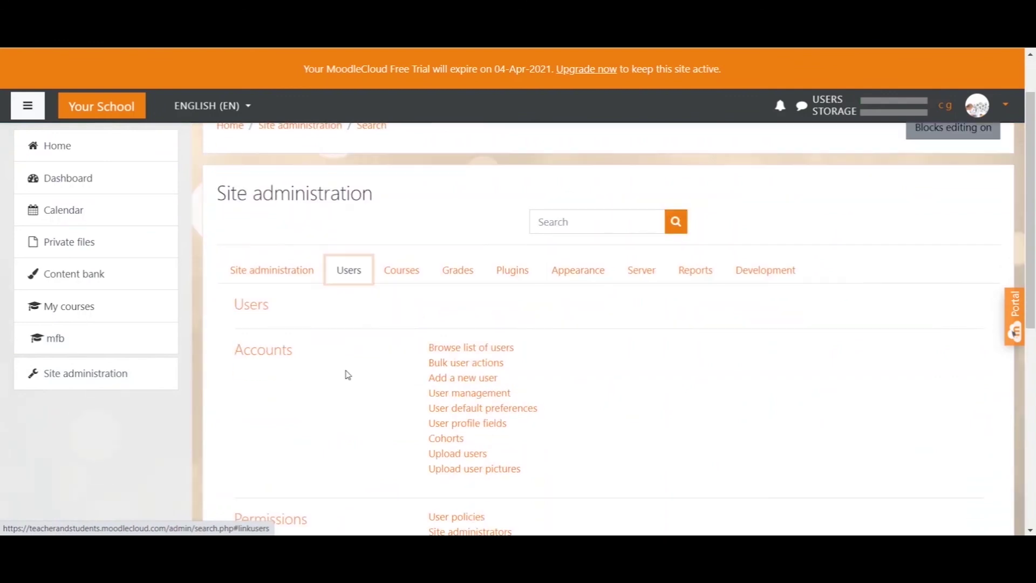
left_click(465, 351)
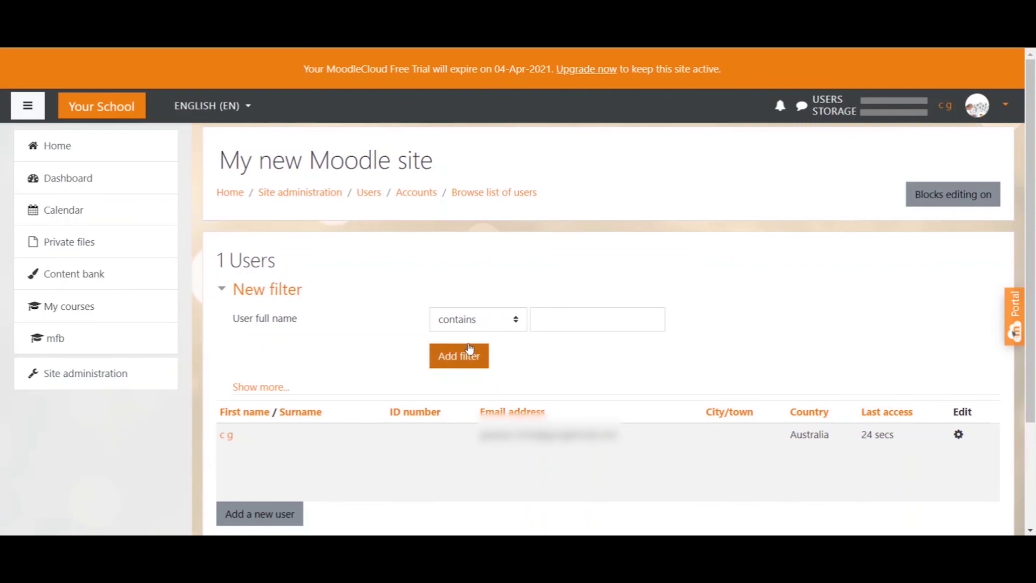
scroll(547, 253, "down", 2)
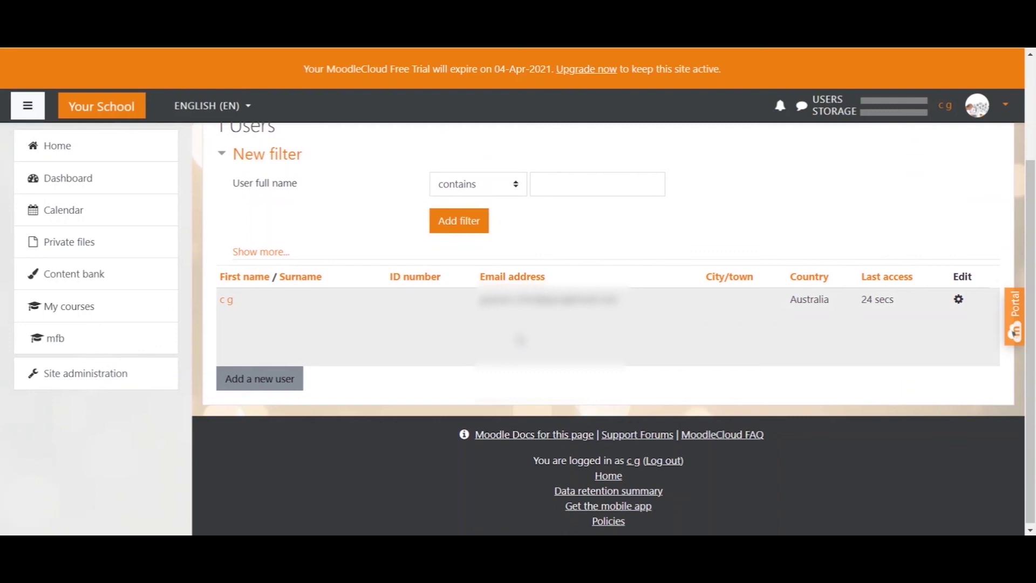
key("alt+Left")
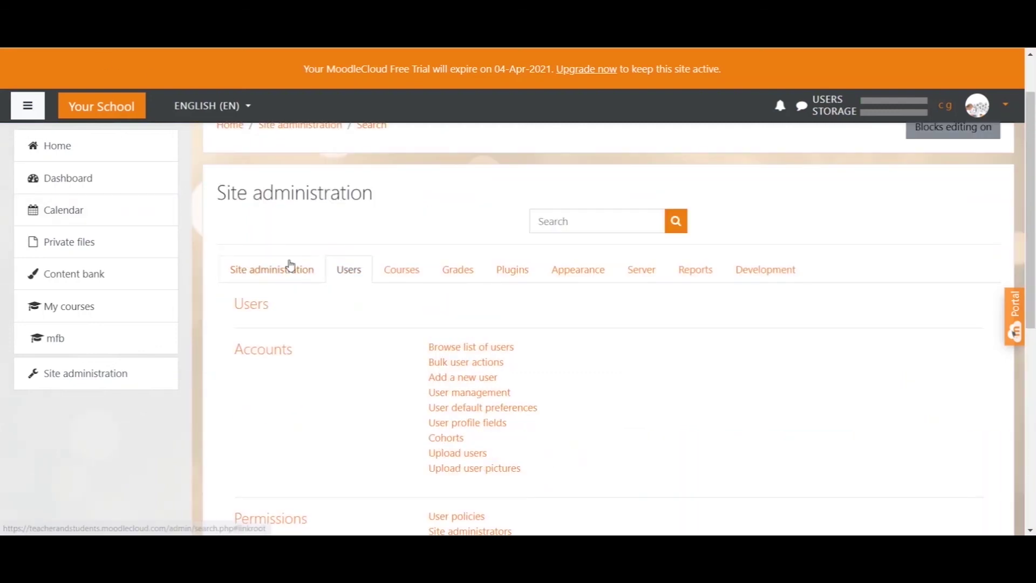
scroll(302, 281, "down", 1)
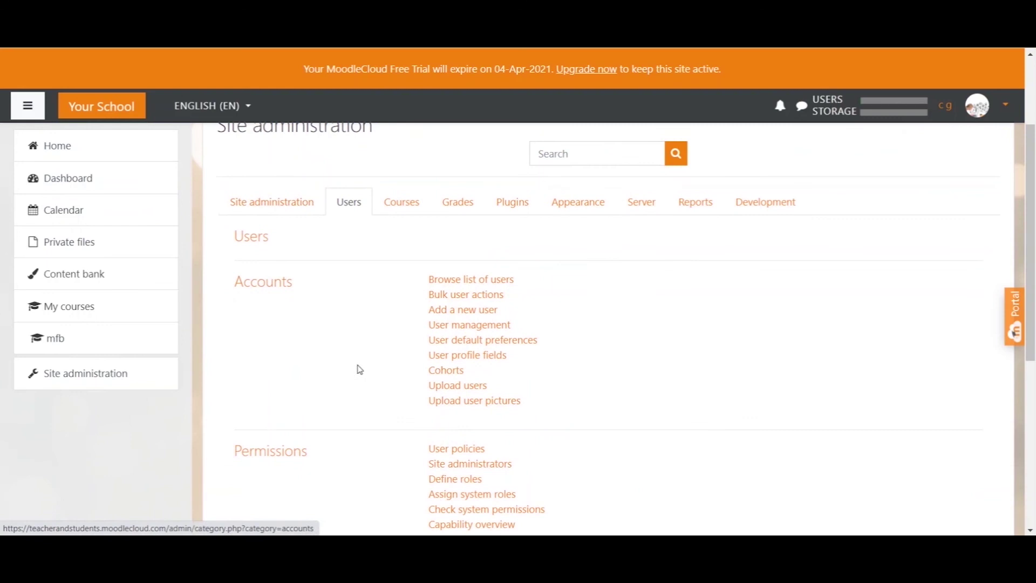
Drag moodle students.csv into the Upload users form and submit it
left_click(485, 385)
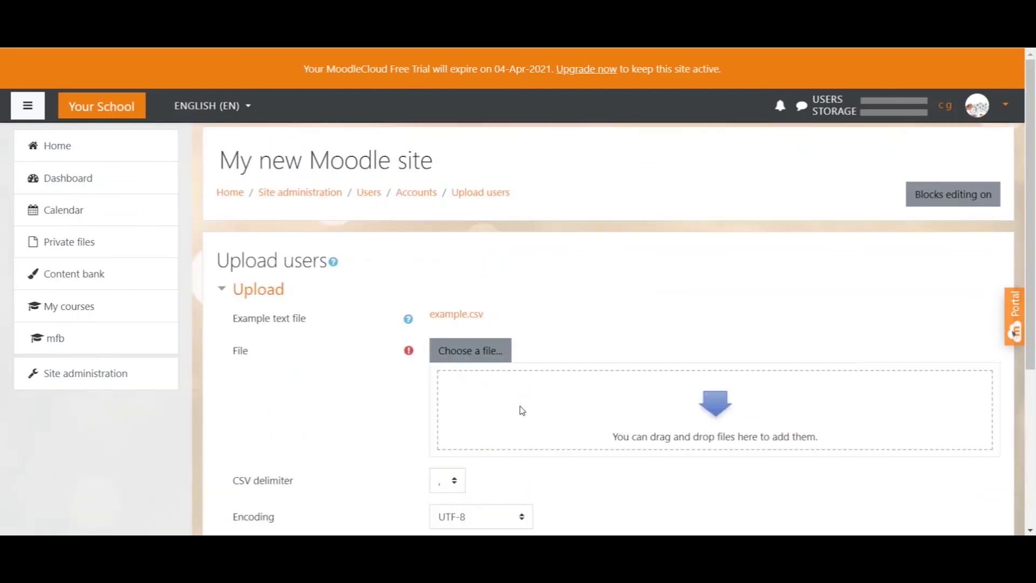
left_click(475, 355)
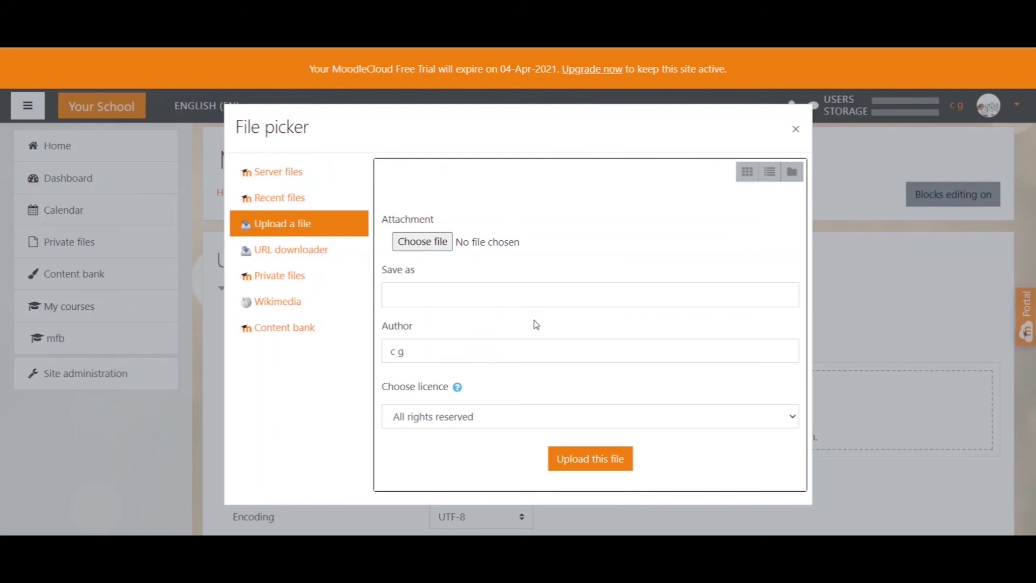
left_click(796, 128)
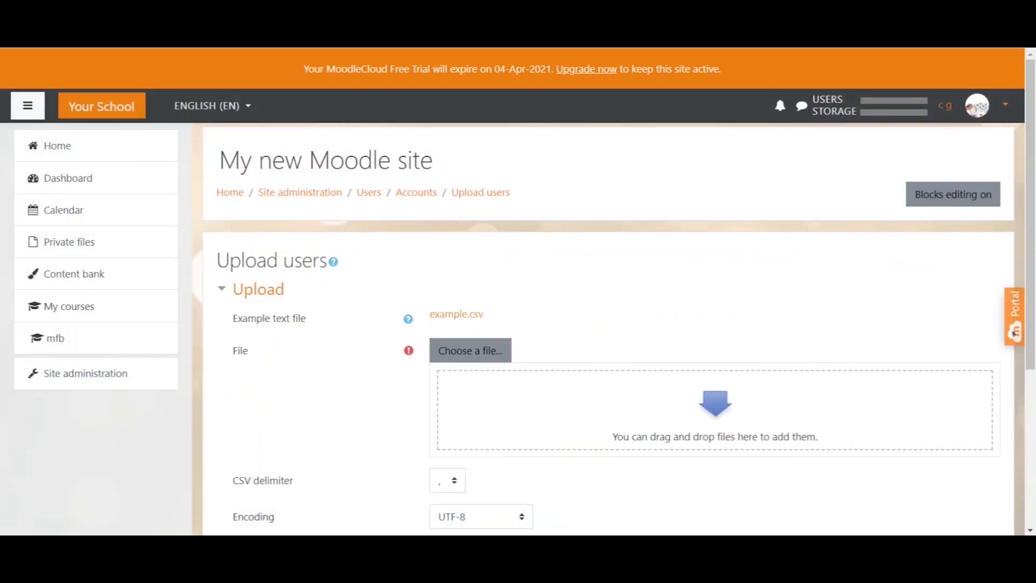
left_click_drag(1028, 324, 662, 416)
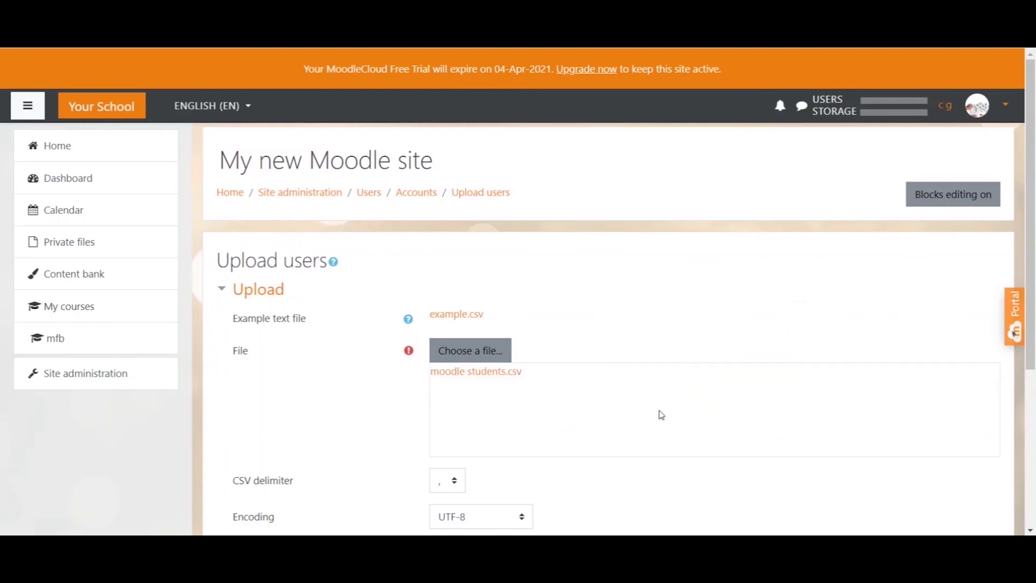
scroll(623, 351, "down", 3)
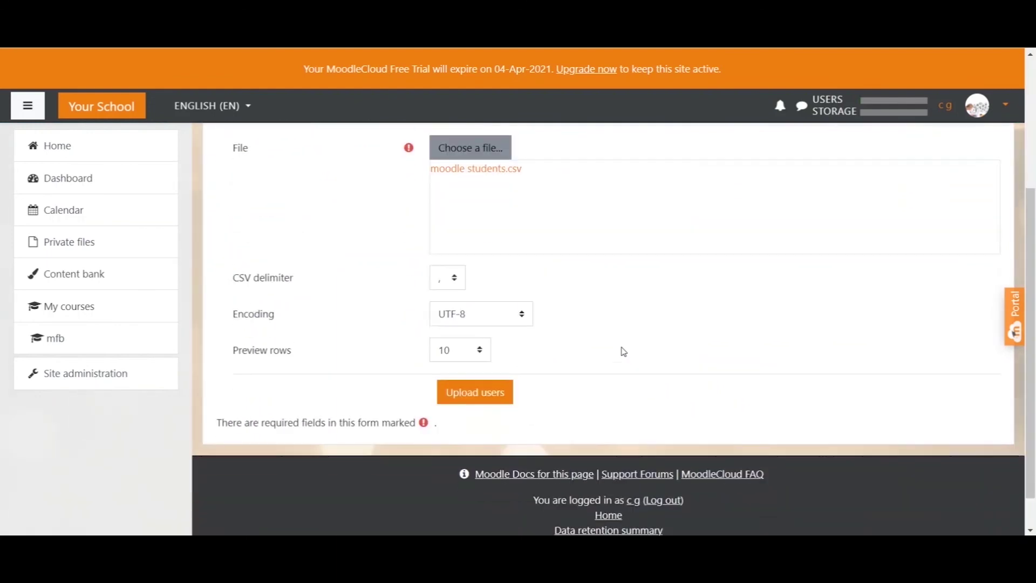
left_click(492, 396)
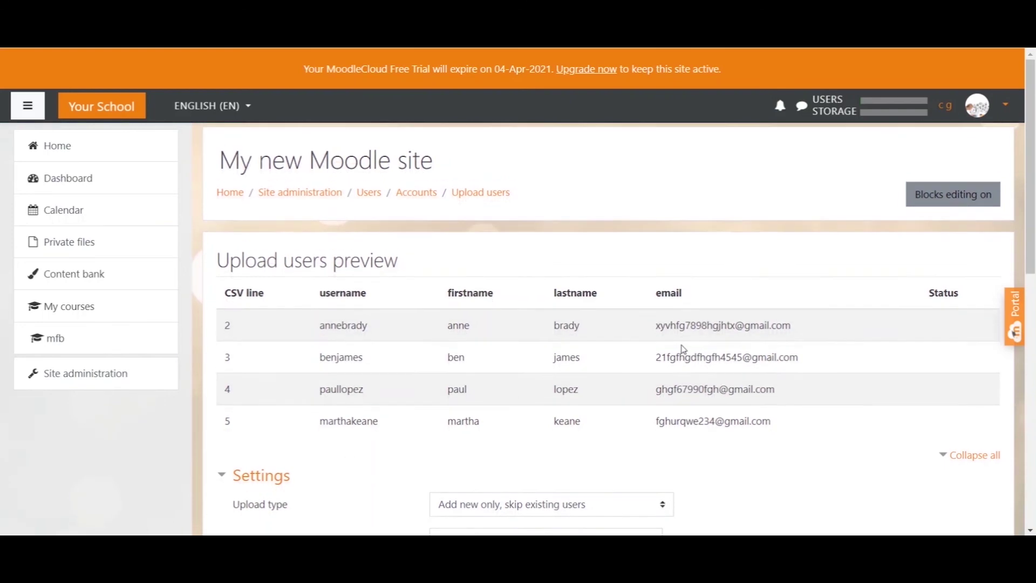
Review the four-user preview and check Upload type stays 'Add new only, skip existing users'
scroll(349, 455, "down", 1)
left_click_drag(301, 440, 238, 445)
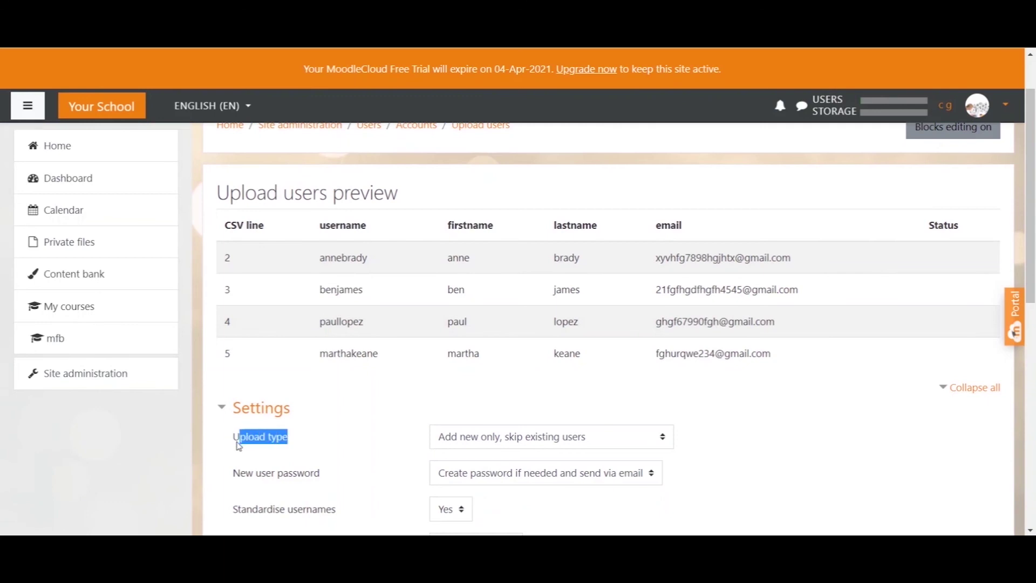
left_click(663, 439)
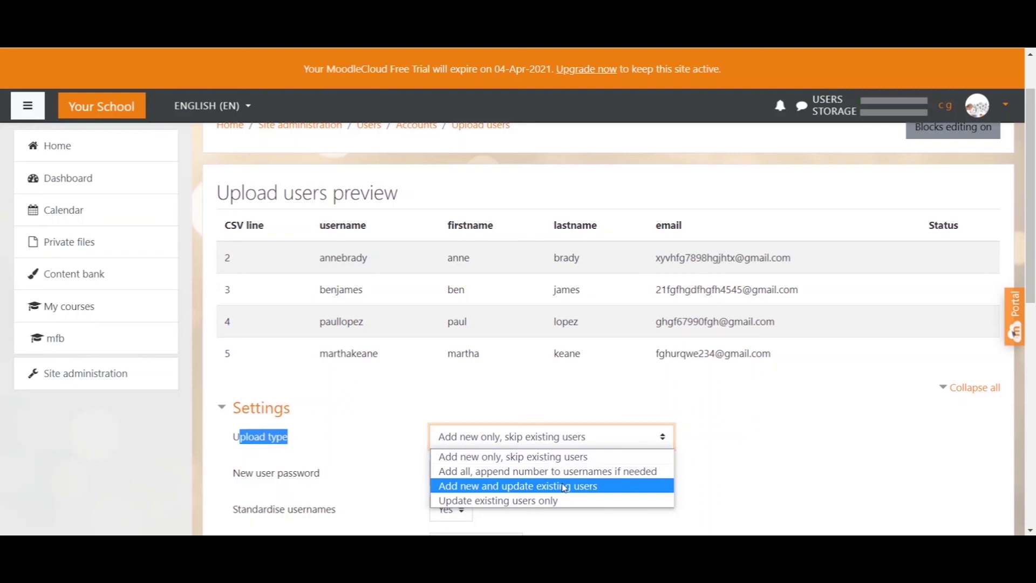
Keep adding new users only, with new user passwords created if needed and sent via email
left_click(513, 456)
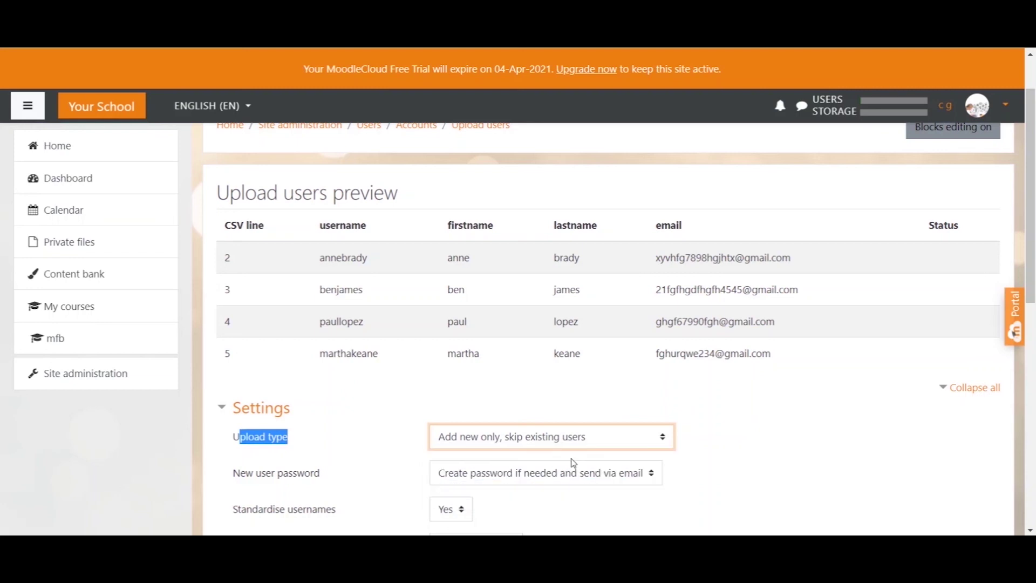
scroll(368, 344, "down", 3)
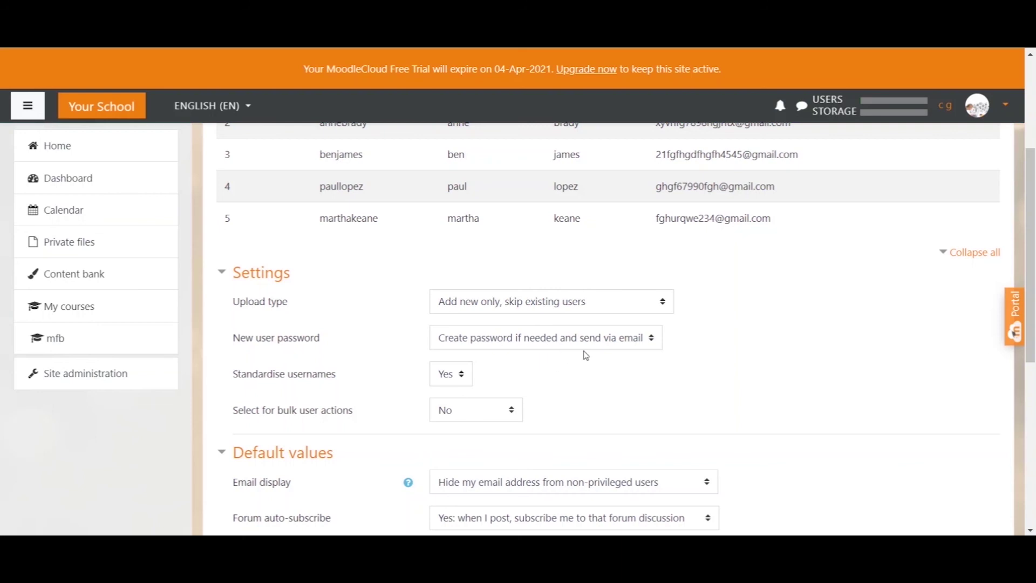
left_click(632, 343)
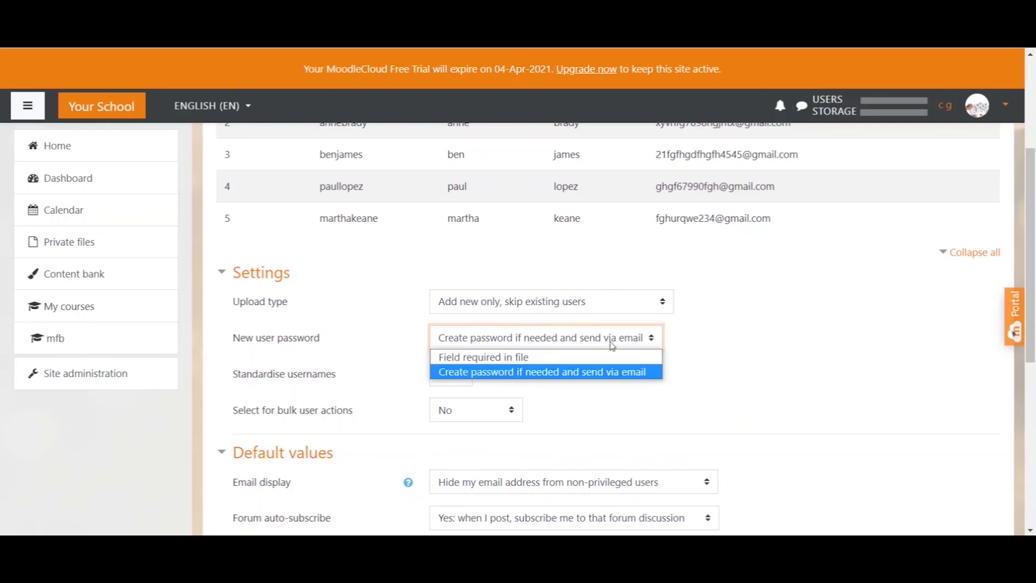
left_click(560, 357)
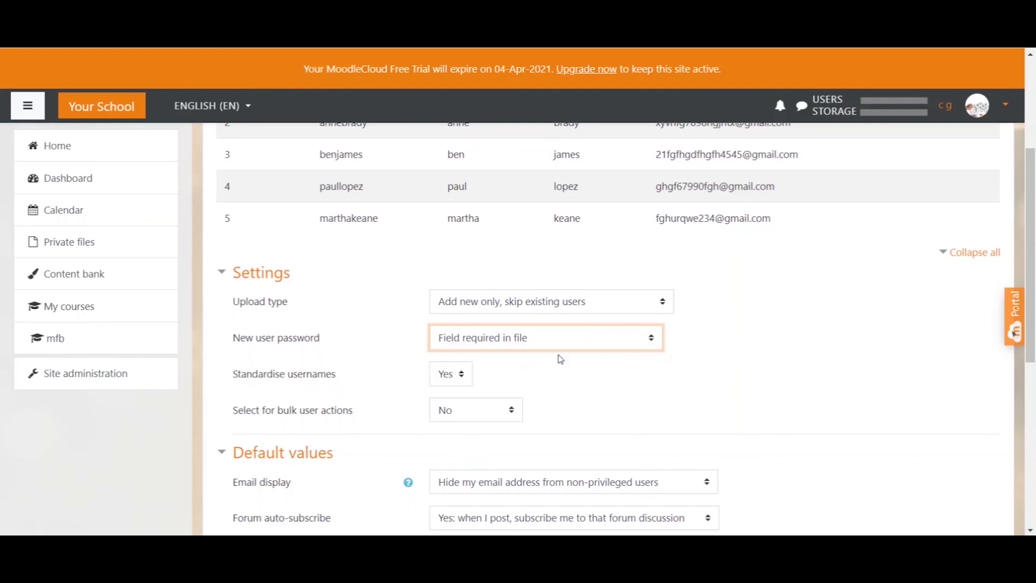
left_click(630, 346)
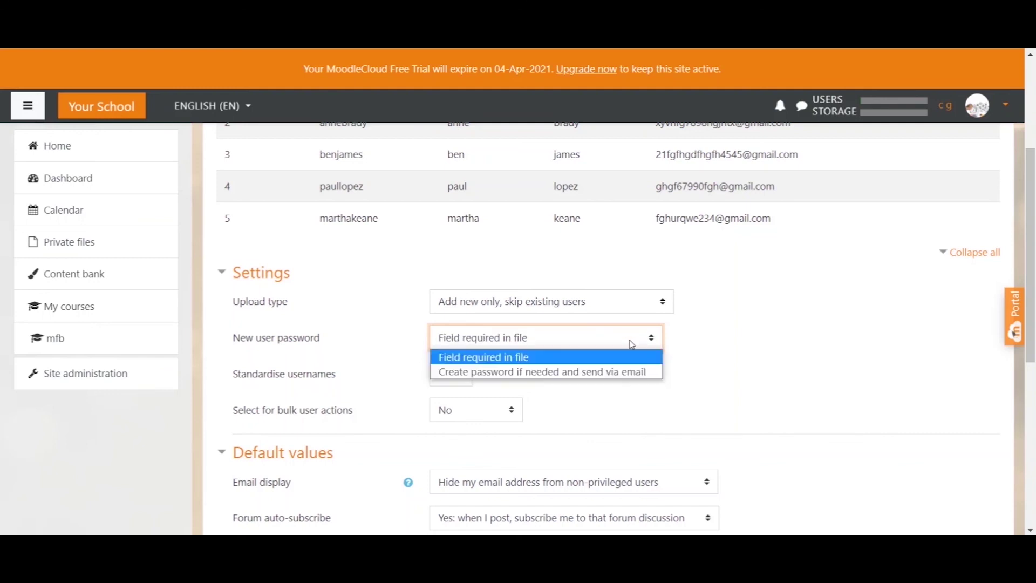
left_click(514, 370)
Run the upload of the four users with these settings
left_click(778, 356)
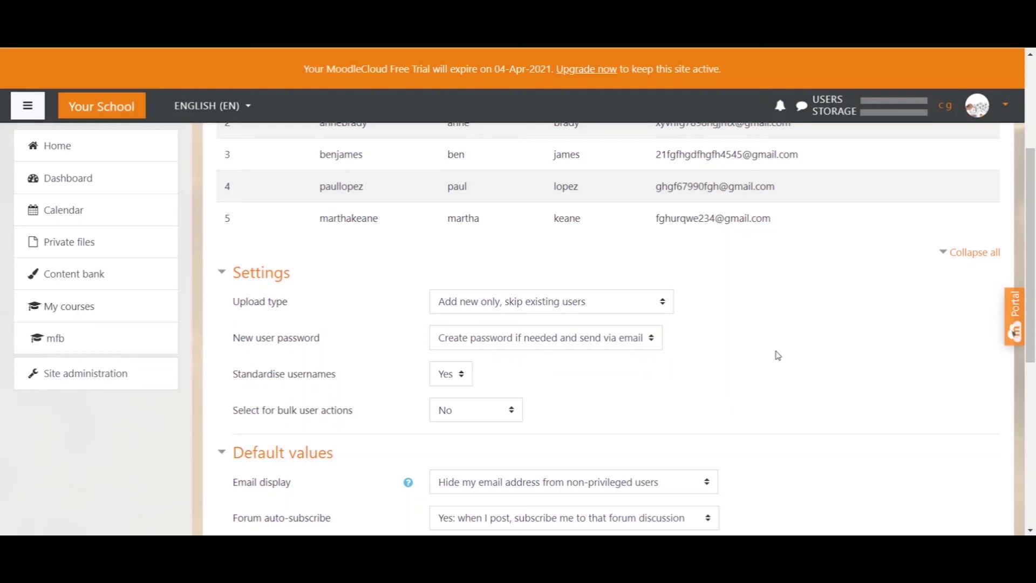
scroll(772, 337, "down", 5)
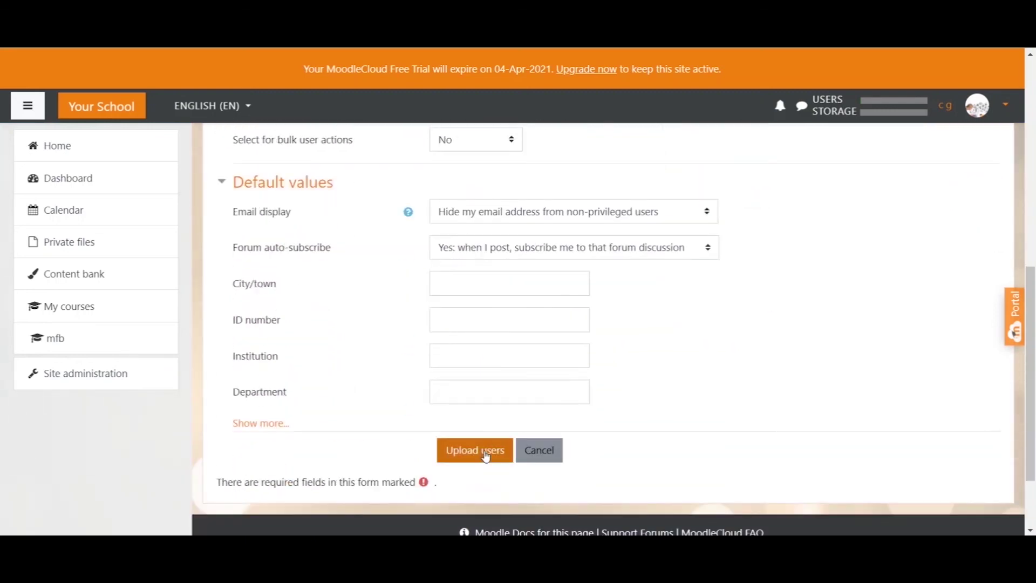
left_click(485, 457)
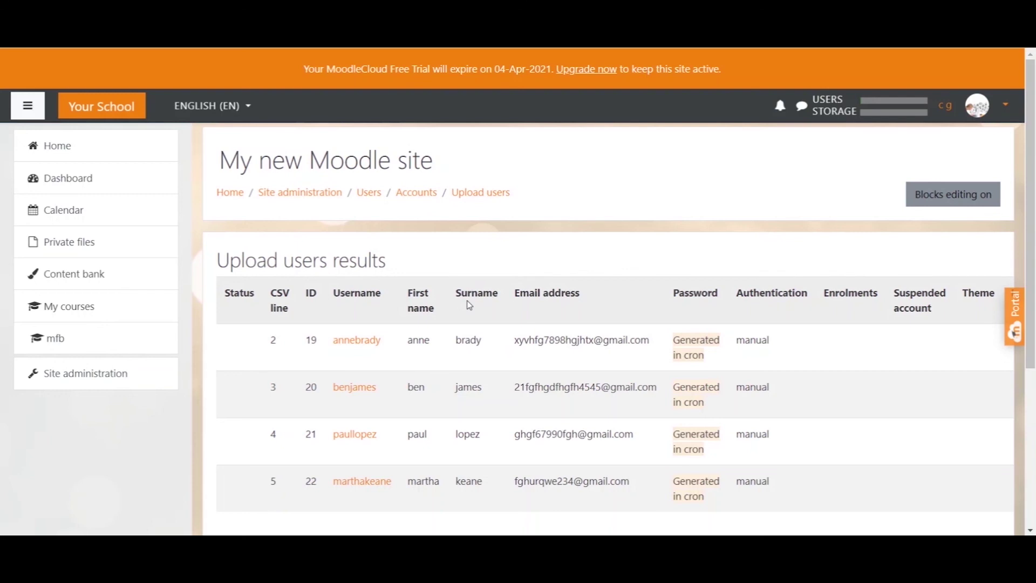
Review the upload results for the four new accounts, then continue back to Site administration
scroll(751, 234, "down", 1)
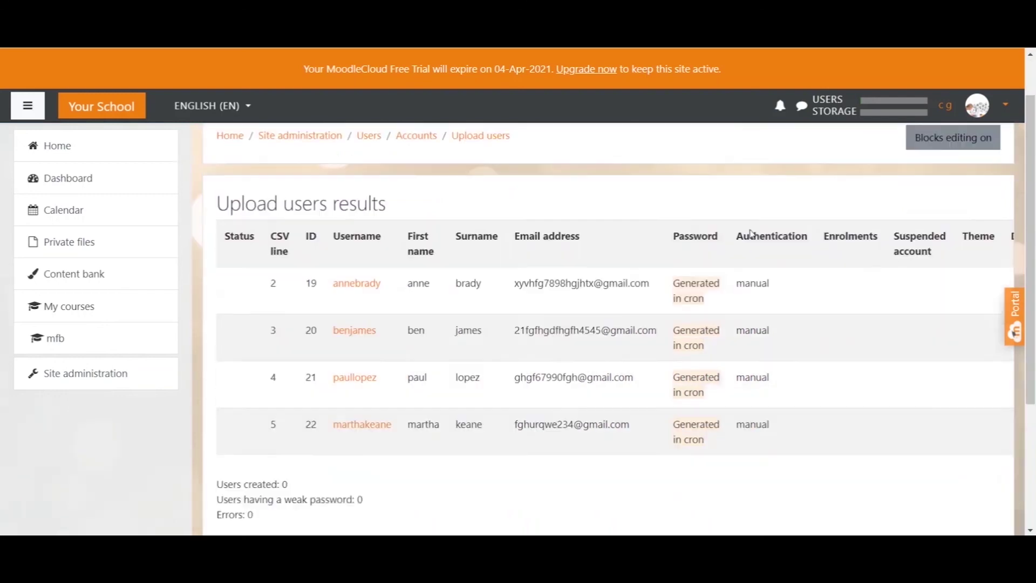
scroll(751, 234, "down", 3)
left_click(602, 367)
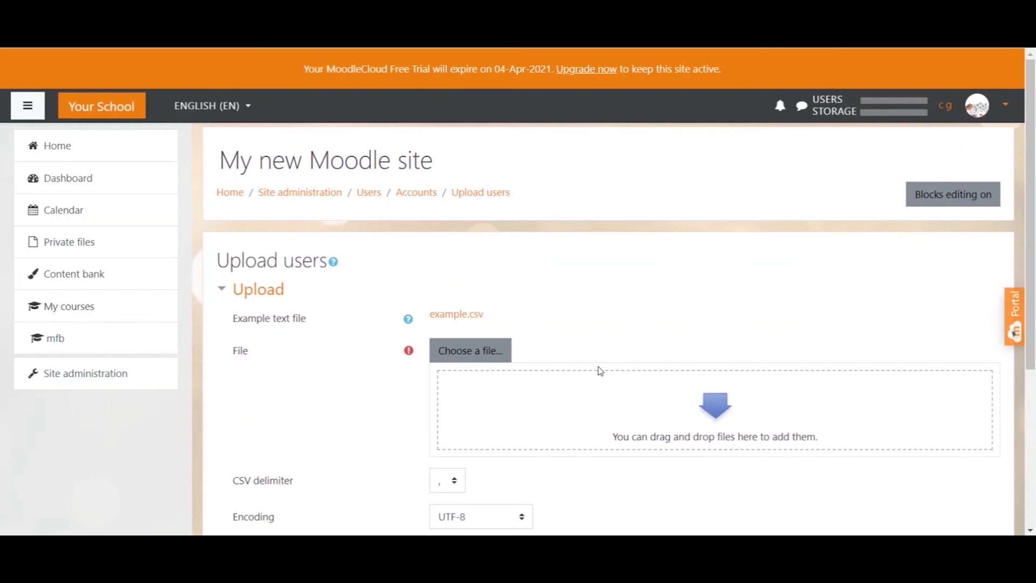
left_click(88, 379)
Under Users, browse the list of site users, now showing 5 accounts
left_click(348, 345)
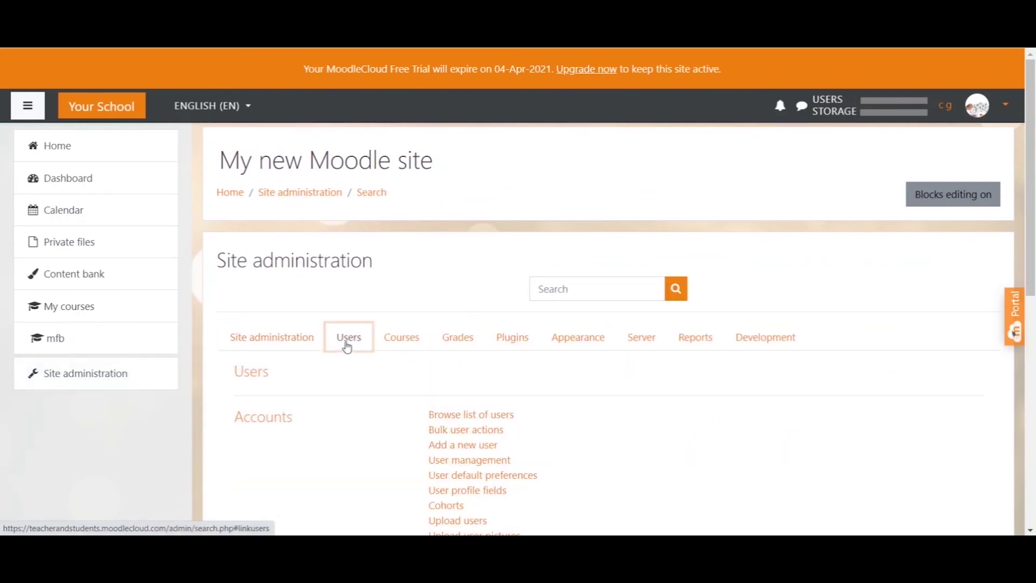
left_click(465, 416)
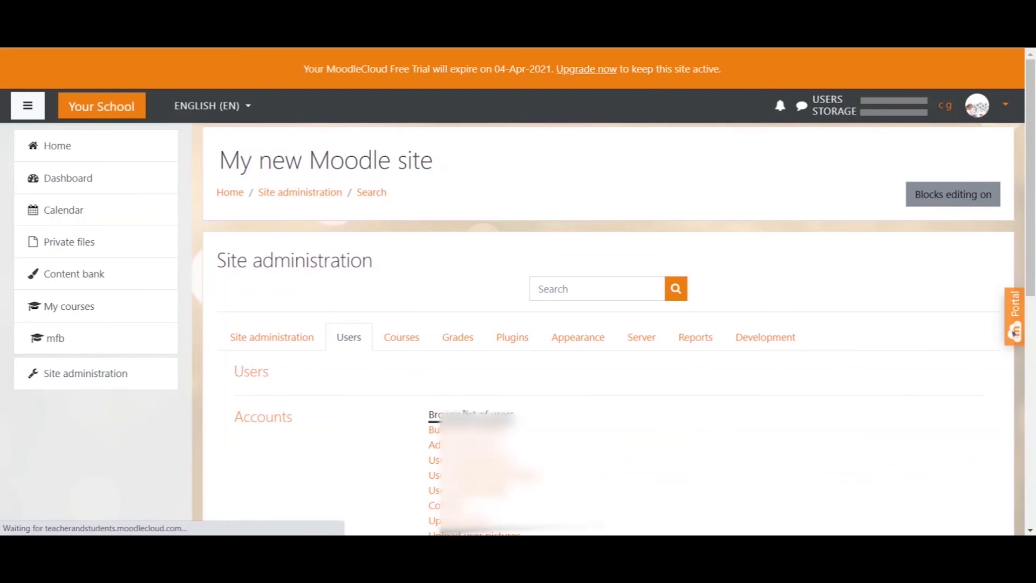
scroll(661, 344, "down", 3)
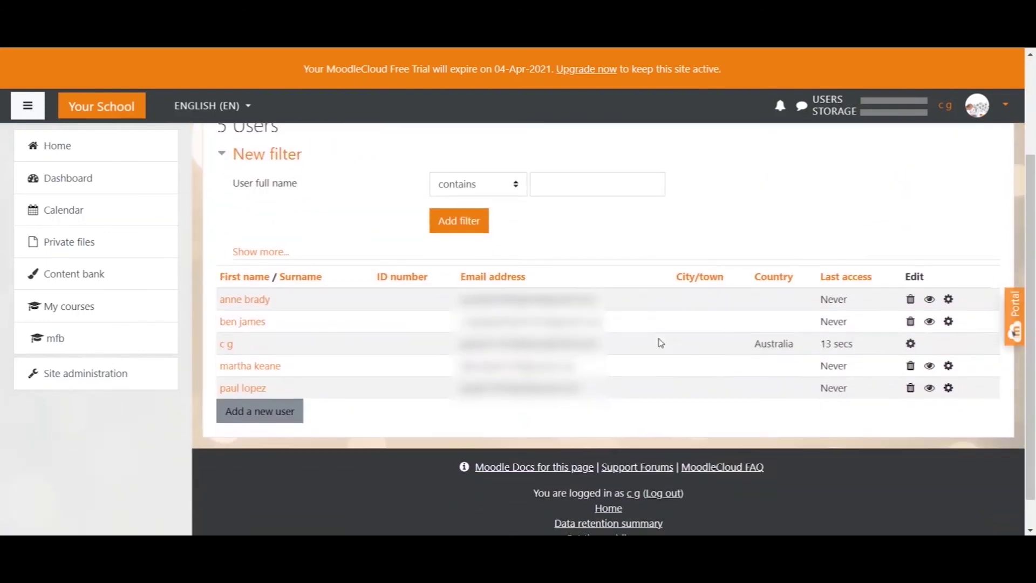